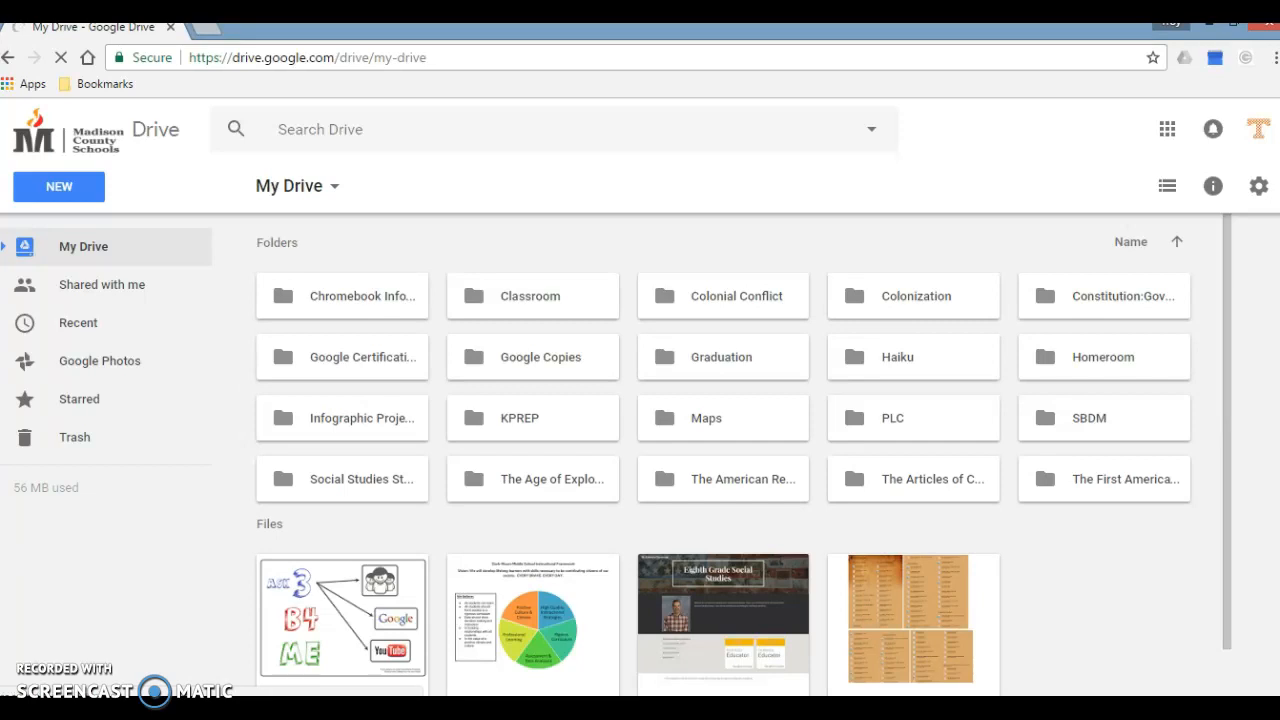
# Step: Create a new Google Drawings file from My Drive
pyautogui.click(72, 188)
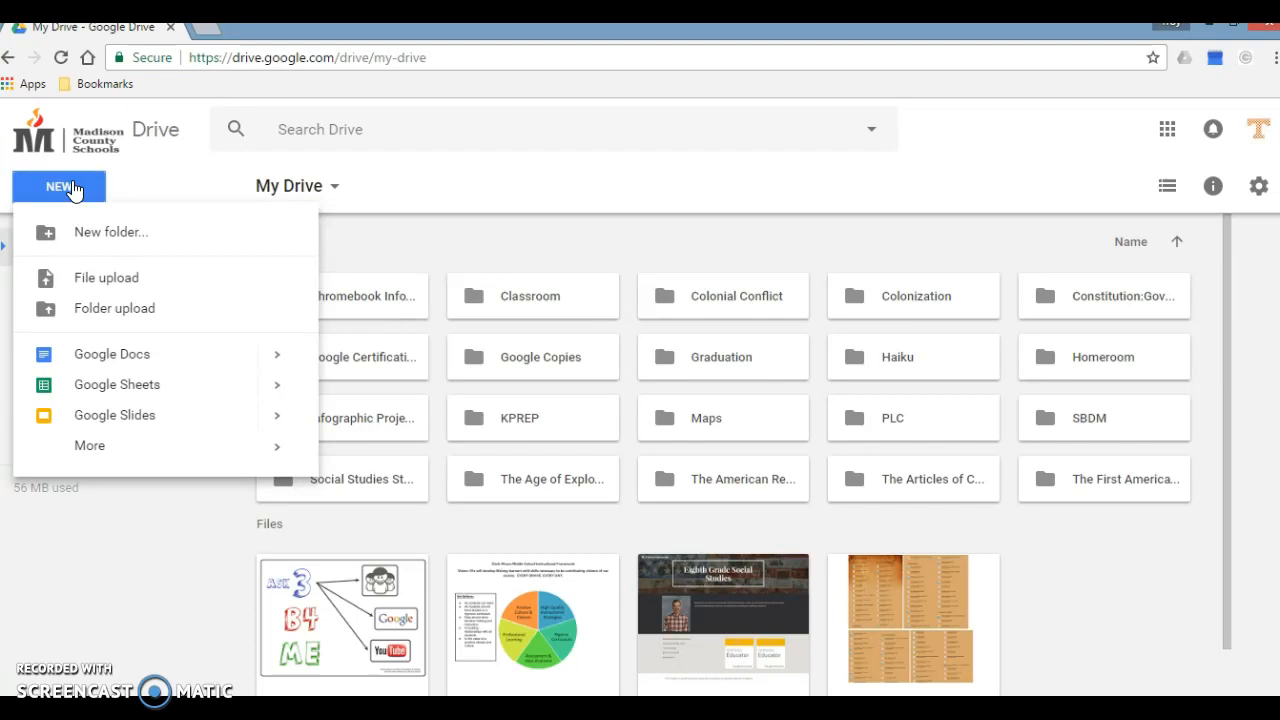
pyautogui.click(94, 449)
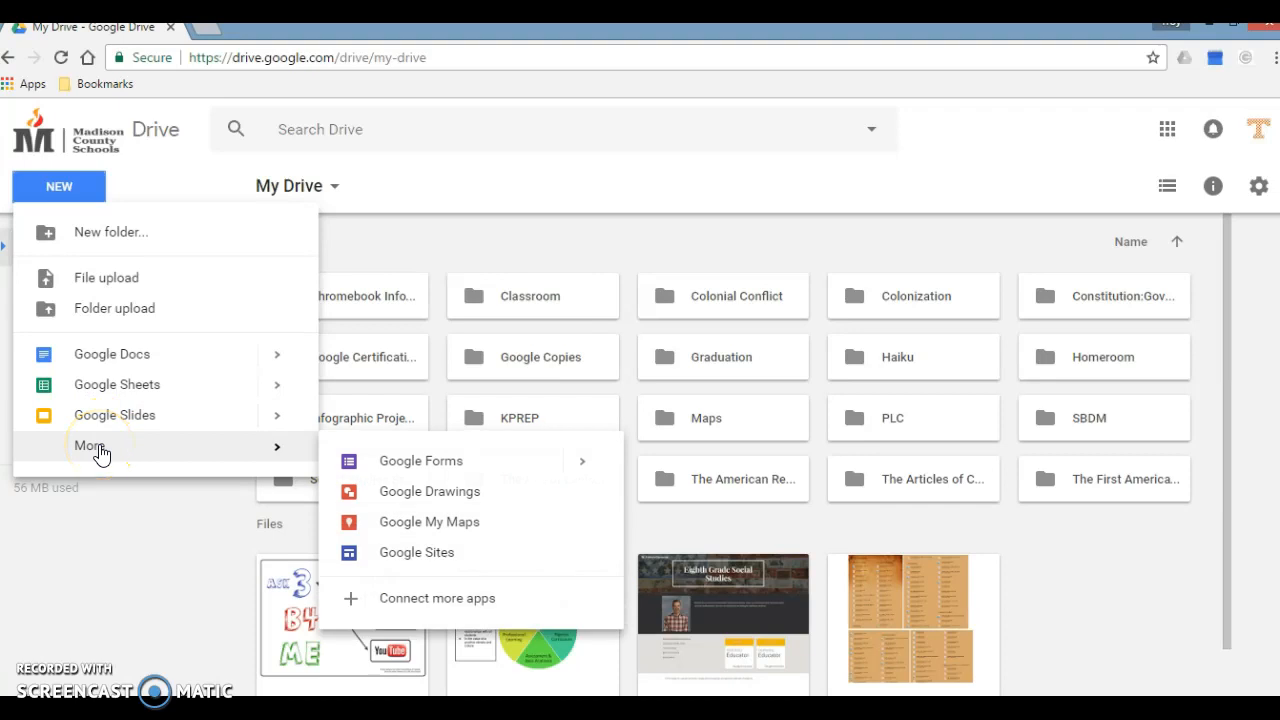
pyautogui.click(429, 491)
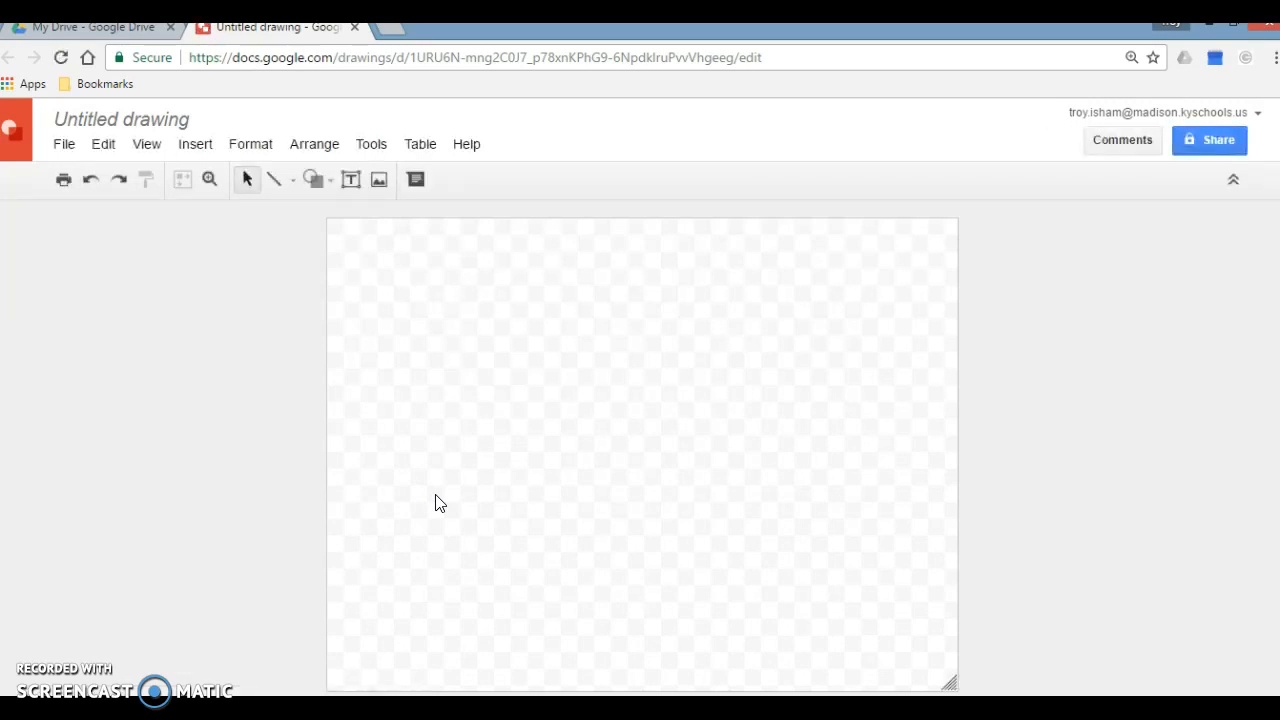
# Step: Rename the untitled drawing with the owner's surname followed by "Collage"
pyautogui.click(170, 117)
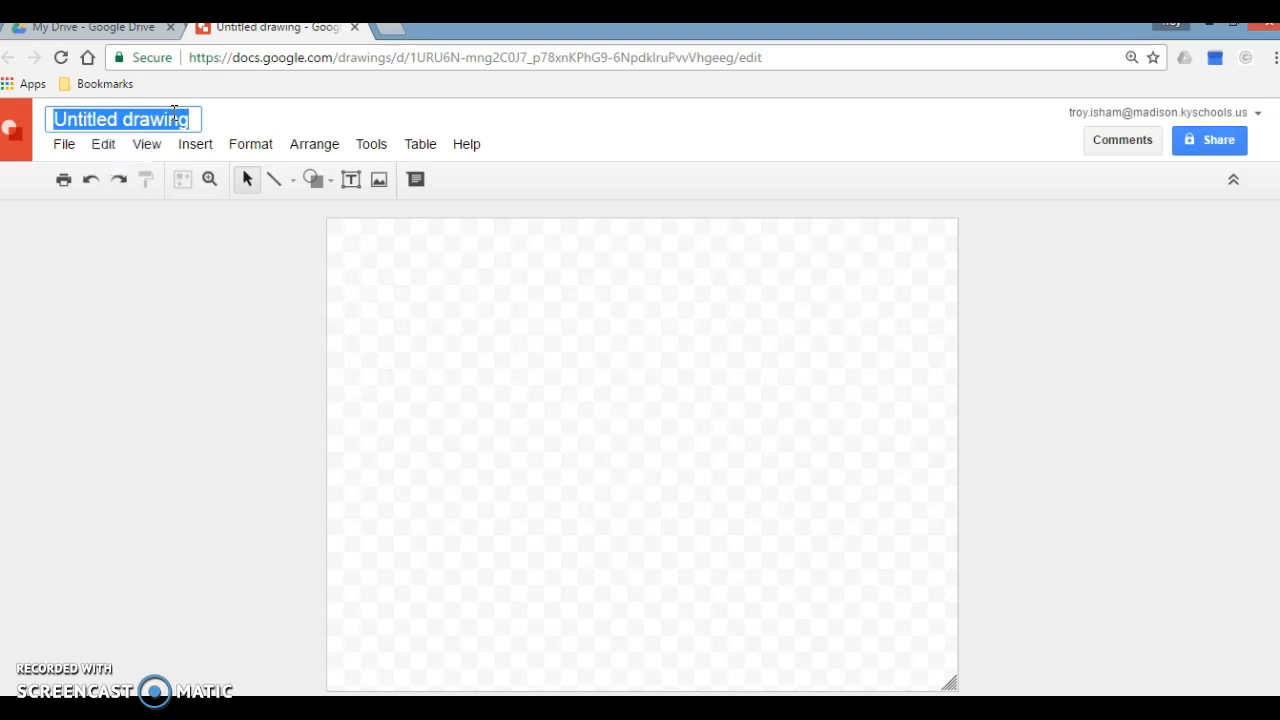
pyautogui.write('Isham Collage')
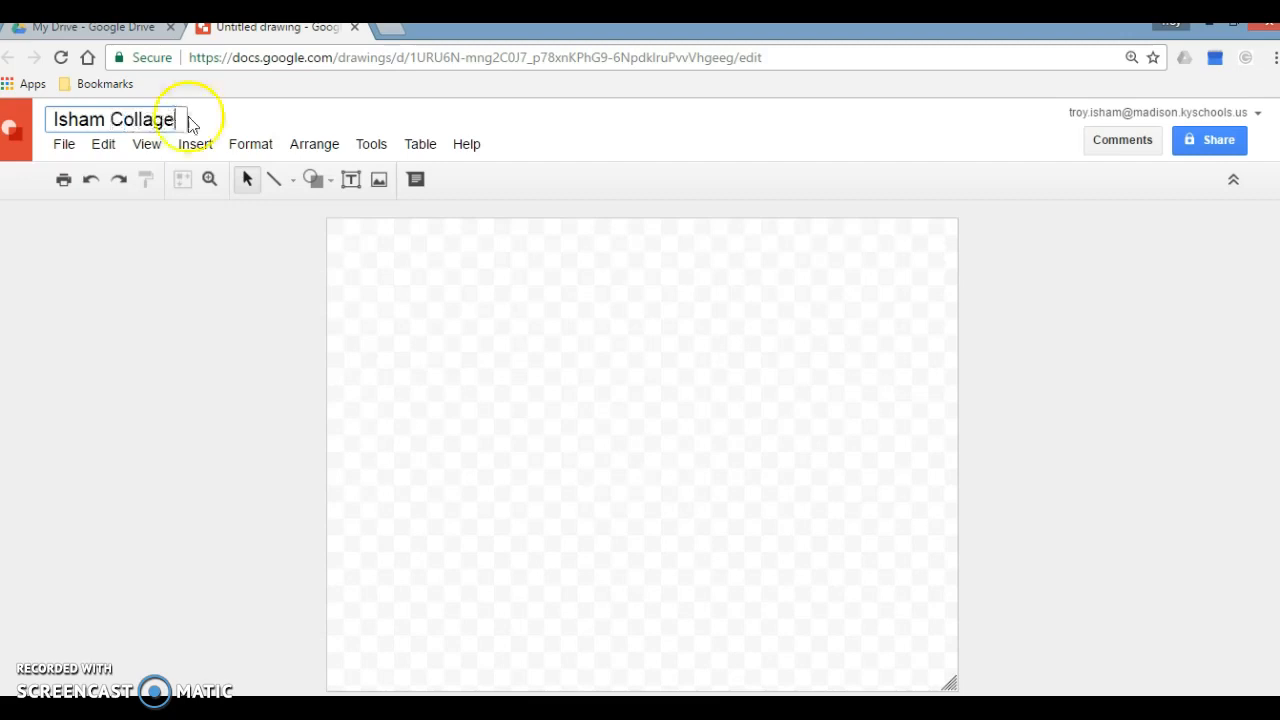
pyautogui.click(449, 330)
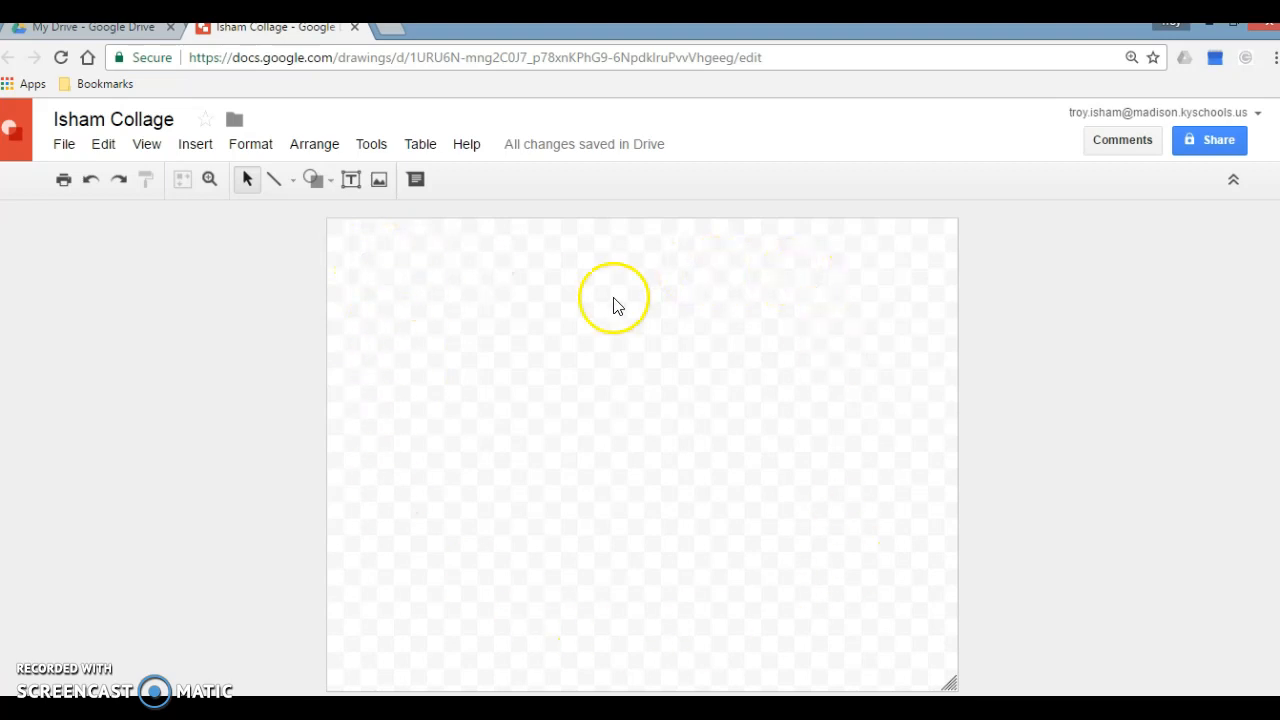
# Step: Set the drawing's page size to Widescreen 16:9
pyautogui.click(64, 146)
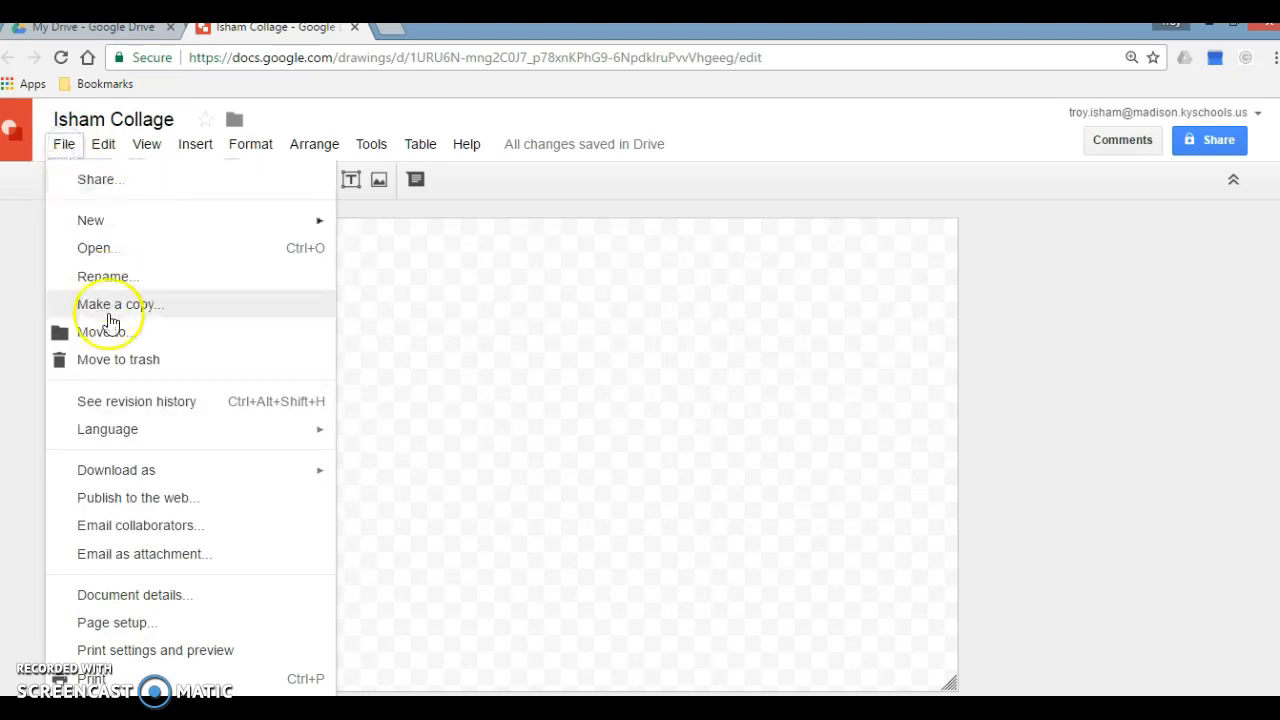
pyautogui.click(120, 628)
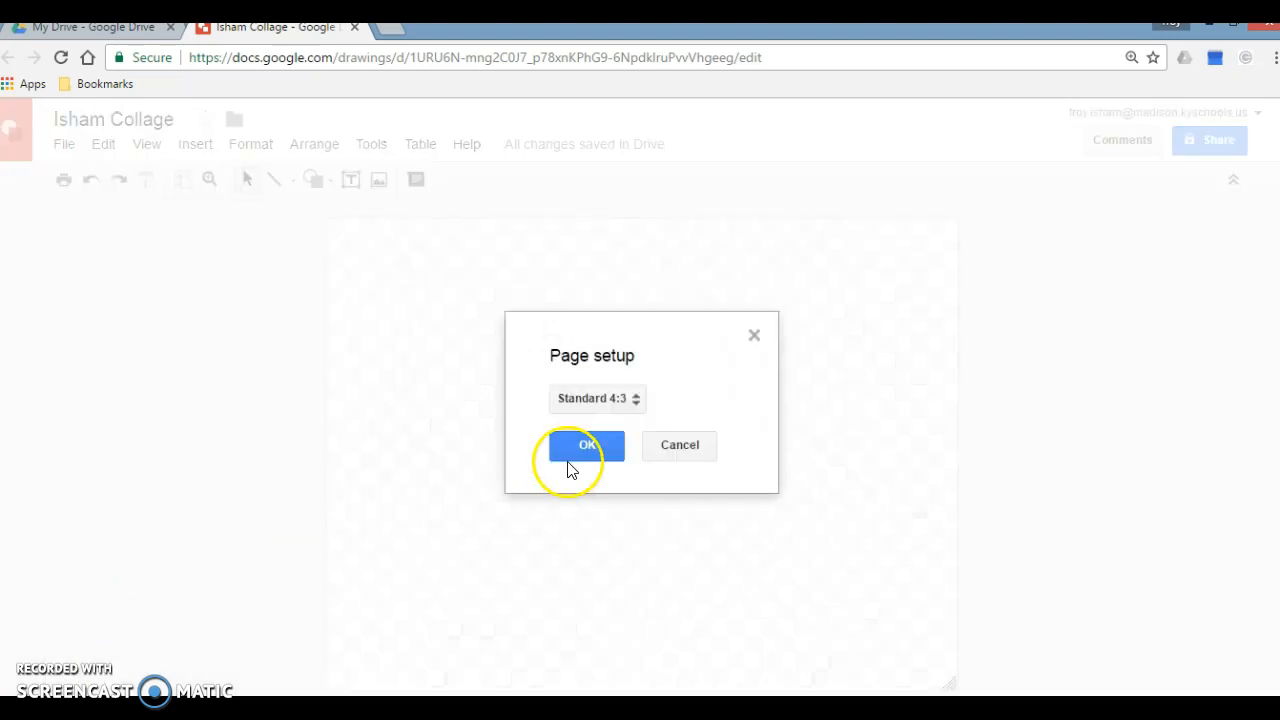
pyautogui.click(640, 400)
pyautogui.click(648, 429)
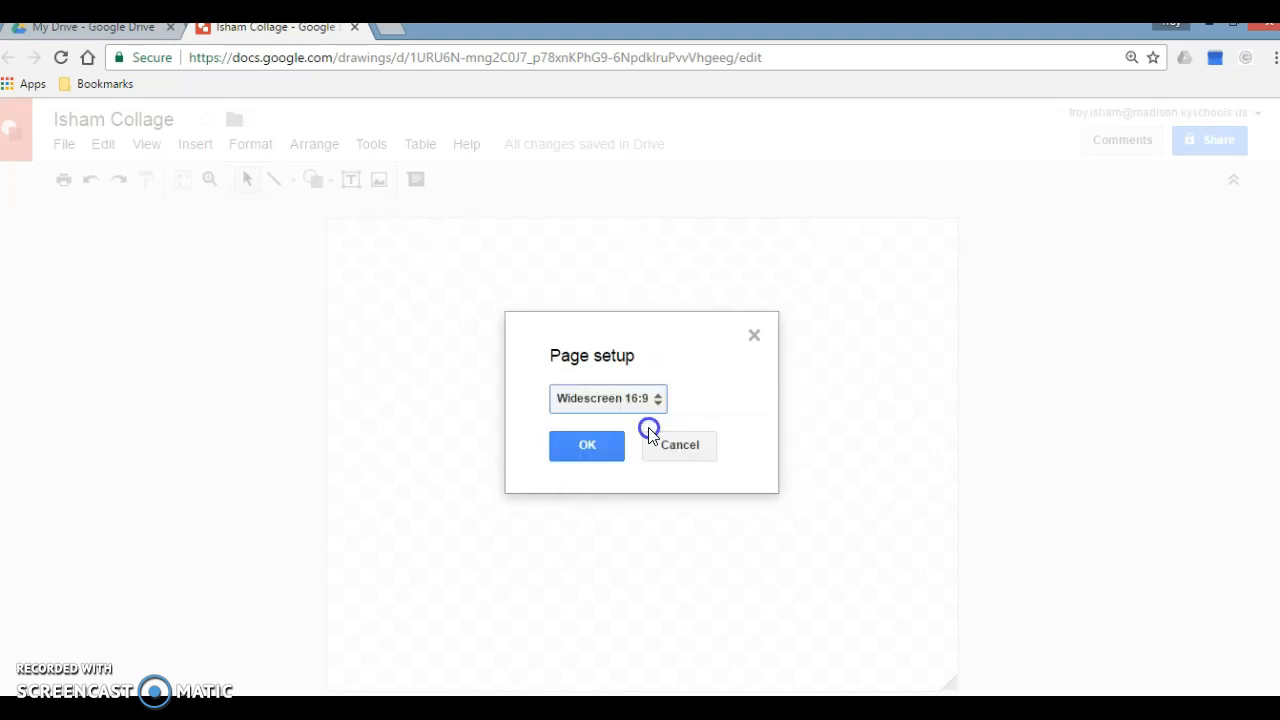
pyautogui.click(604, 448)
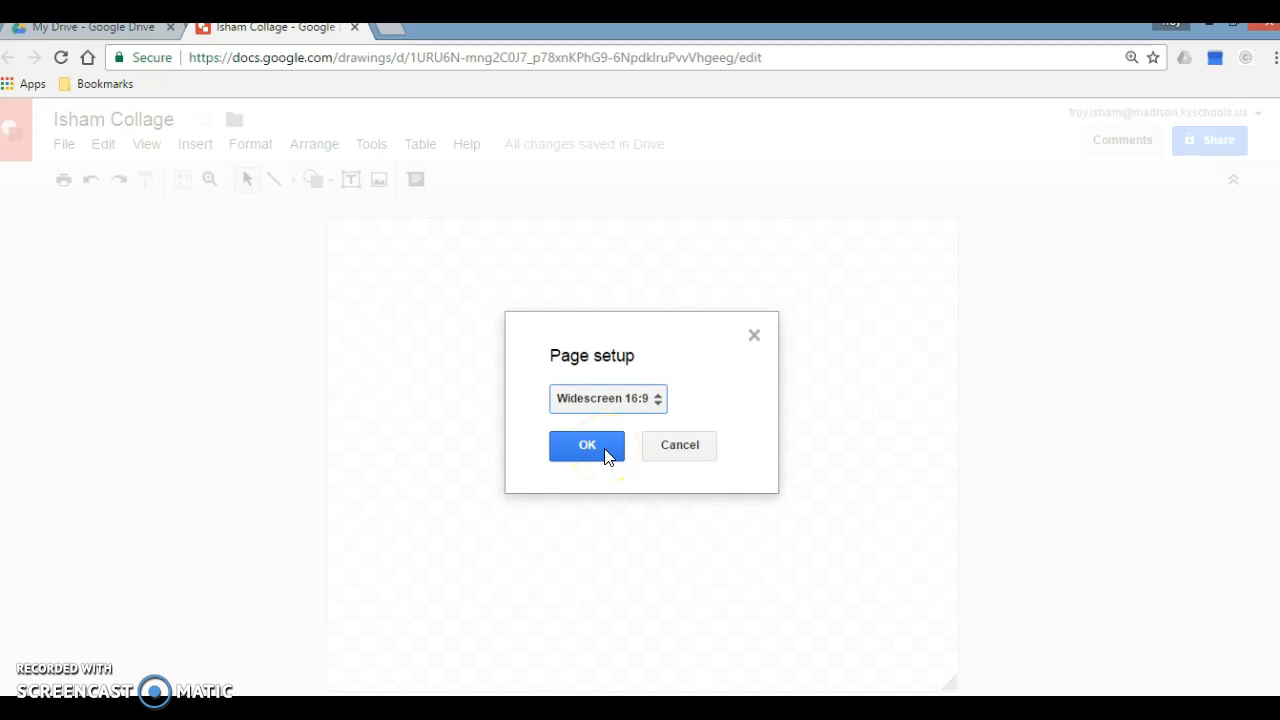
pyautogui.click(604, 455)
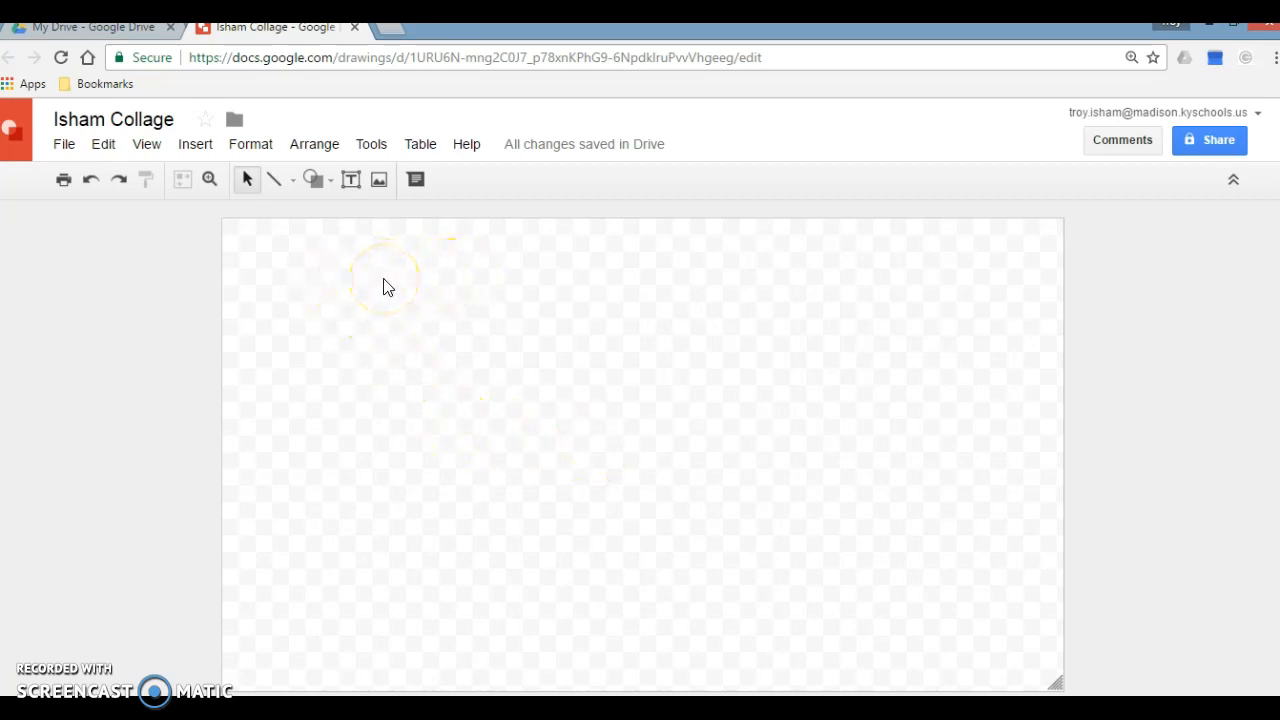
# Step: Fill the drawing's background with solid light gray 1
pyautogui.rightClick(559, 354)
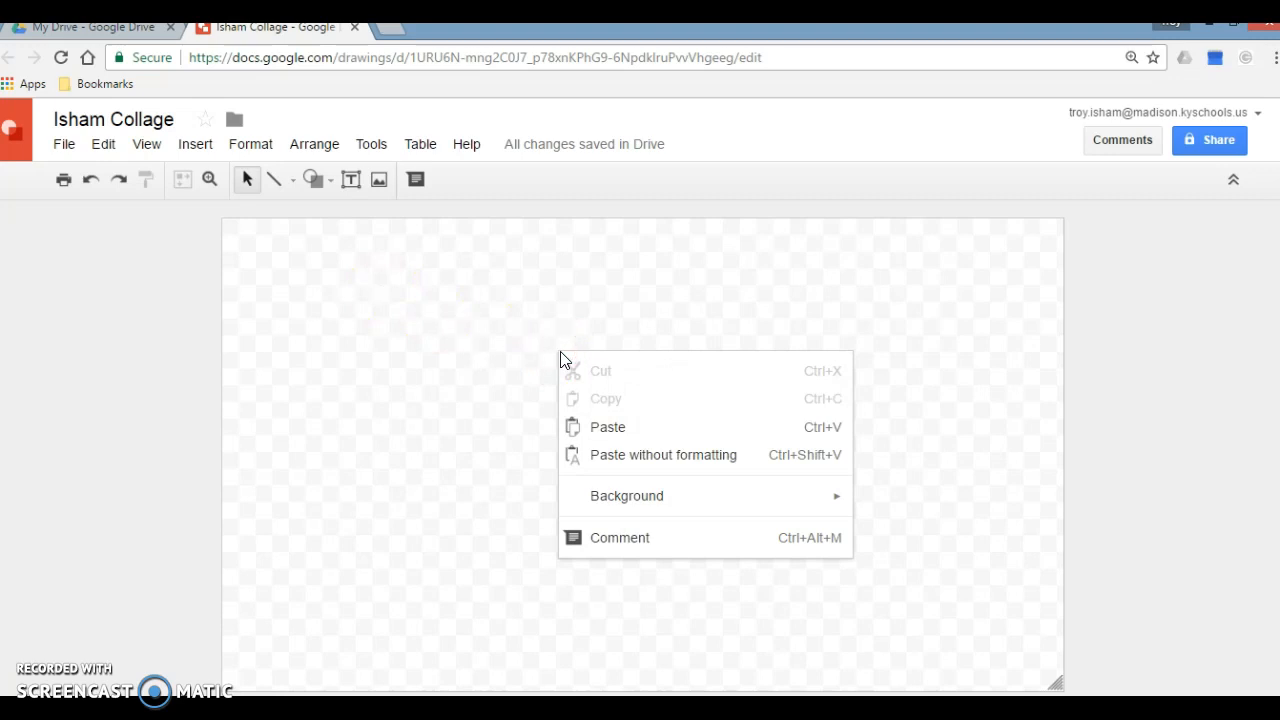
pyautogui.moveTo(591, 495)
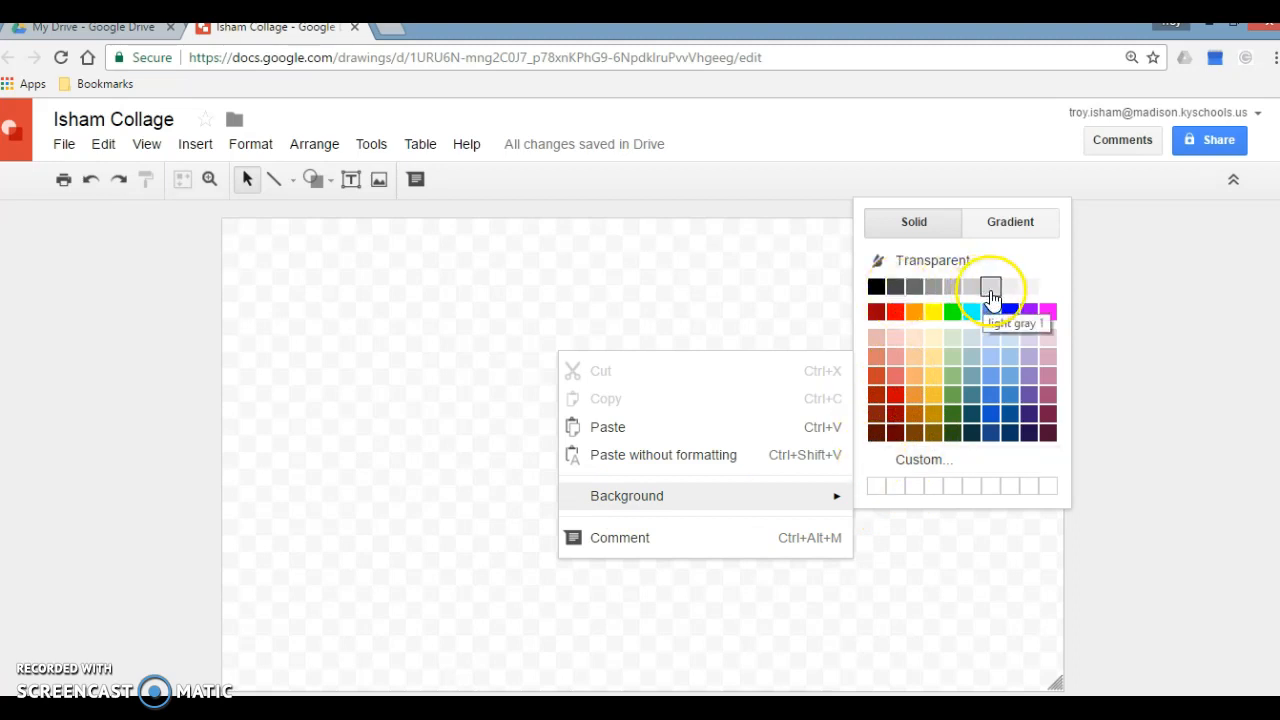
pyautogui.click(991, 289)
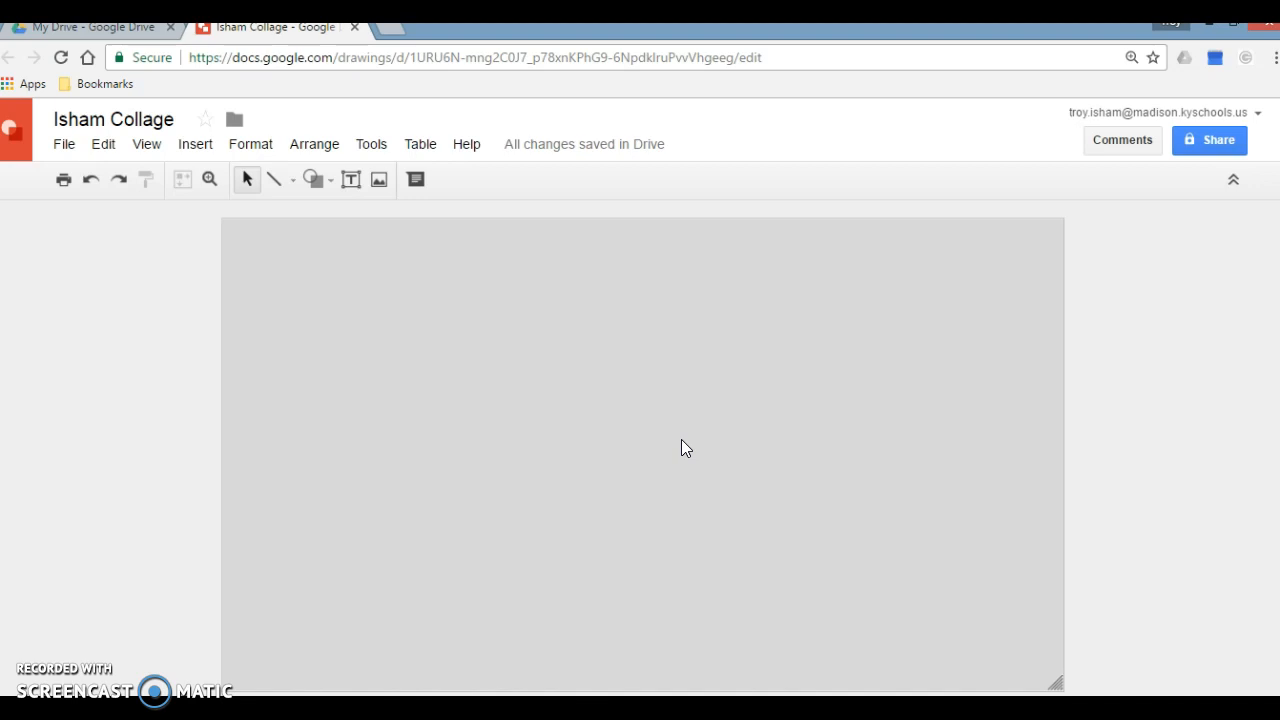
# Step: Start inserting an image into the drawing with the By URL source
pyautogui.click(196, 147)
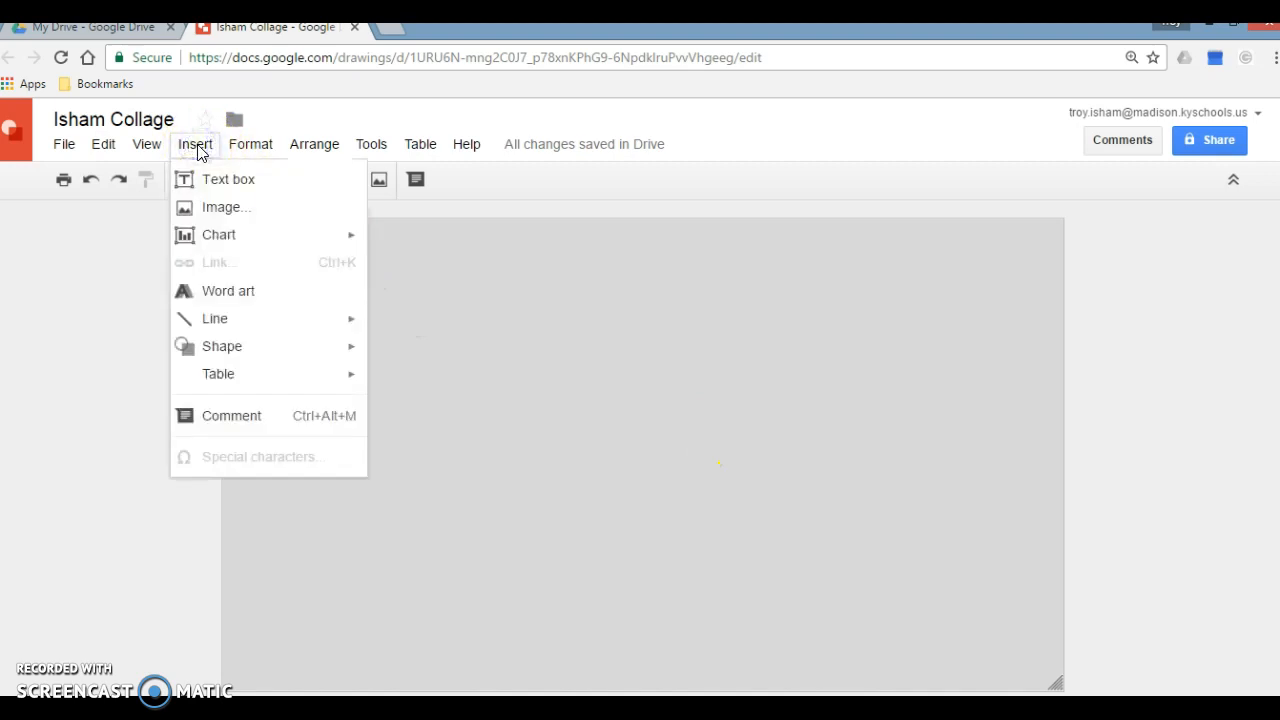
pyautogui.click(226, 214)
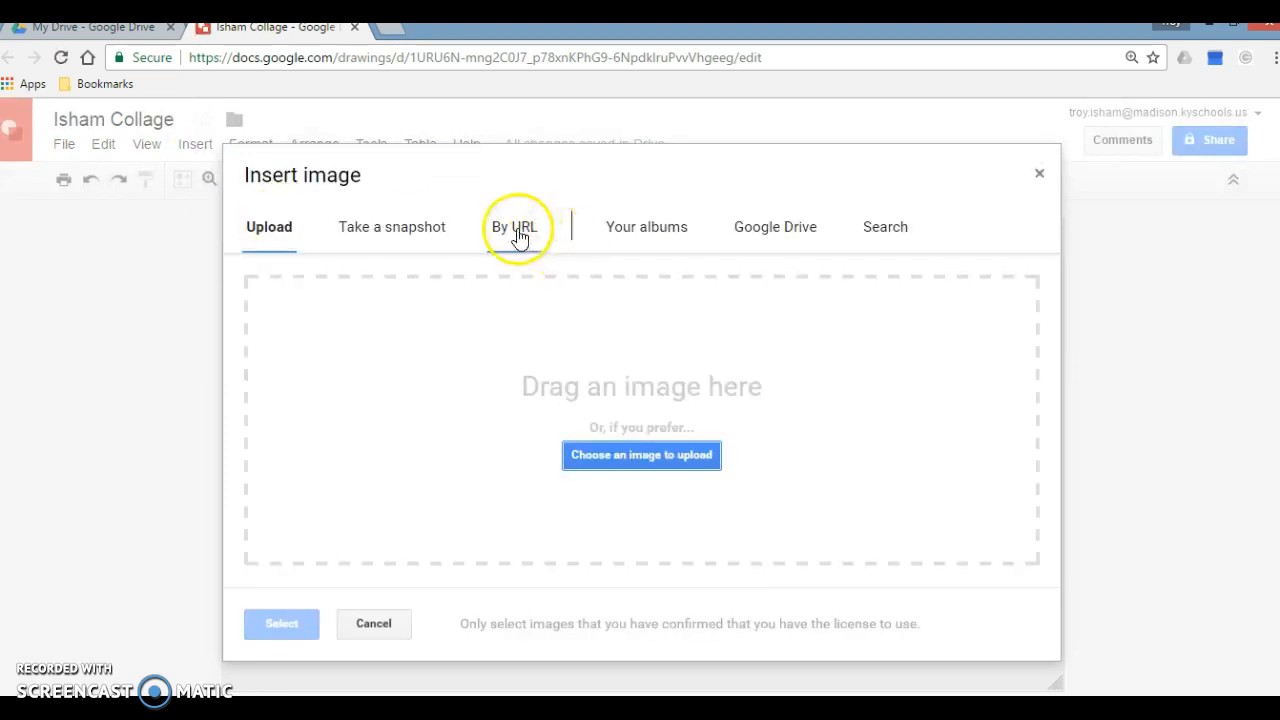
pyautogui.click(519, 236)
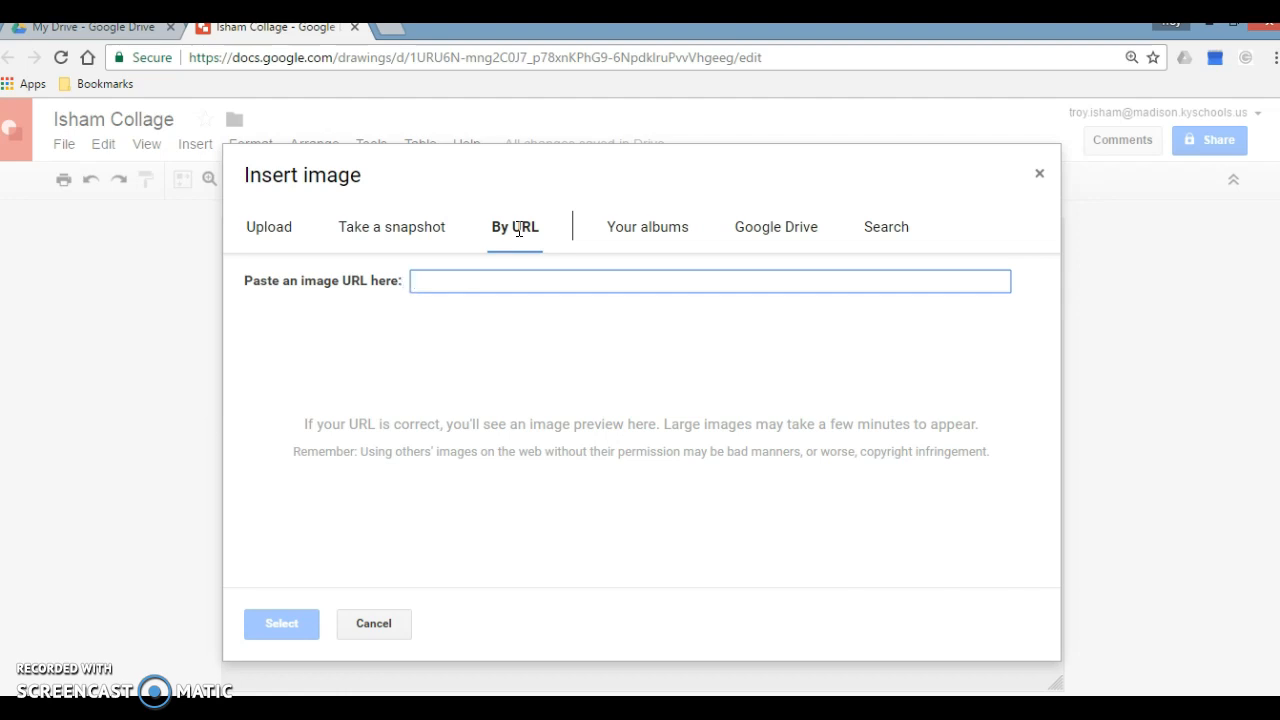
# Step: Search Google Images for "Iroquois culture" in a new browser tab
pyautogui.click(393, 29)
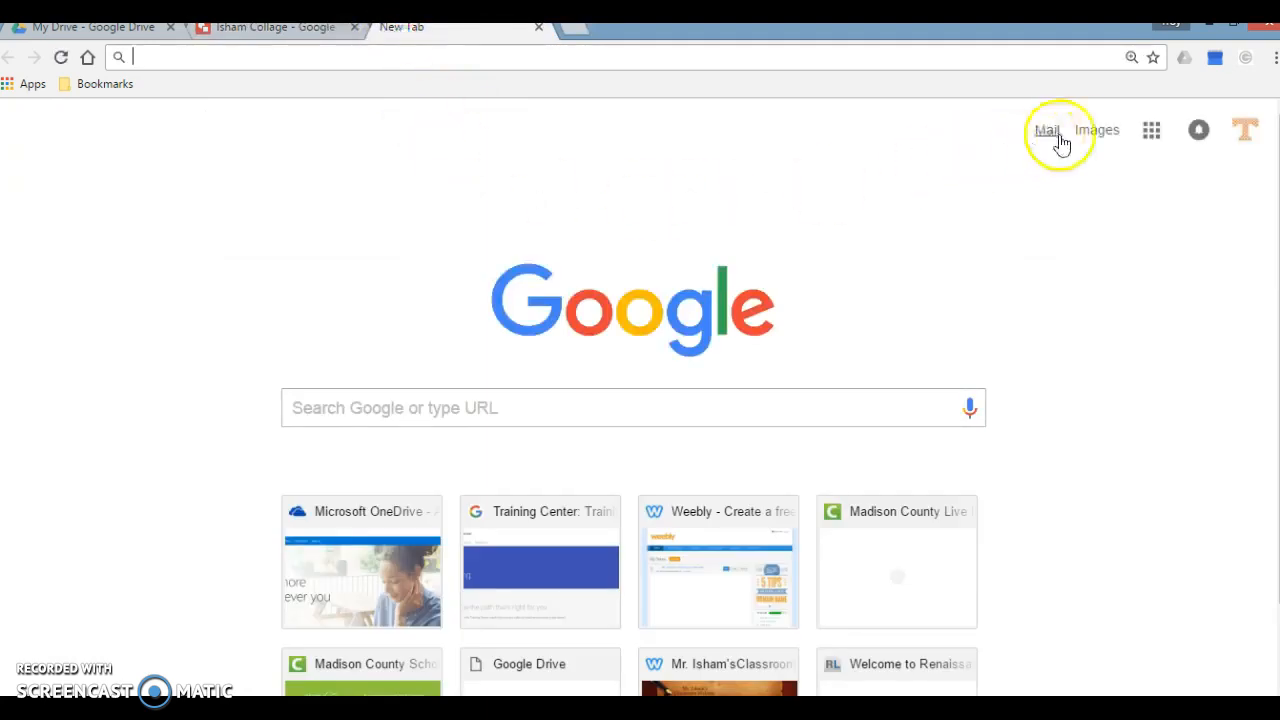
pyautogui.click(1100, 133)
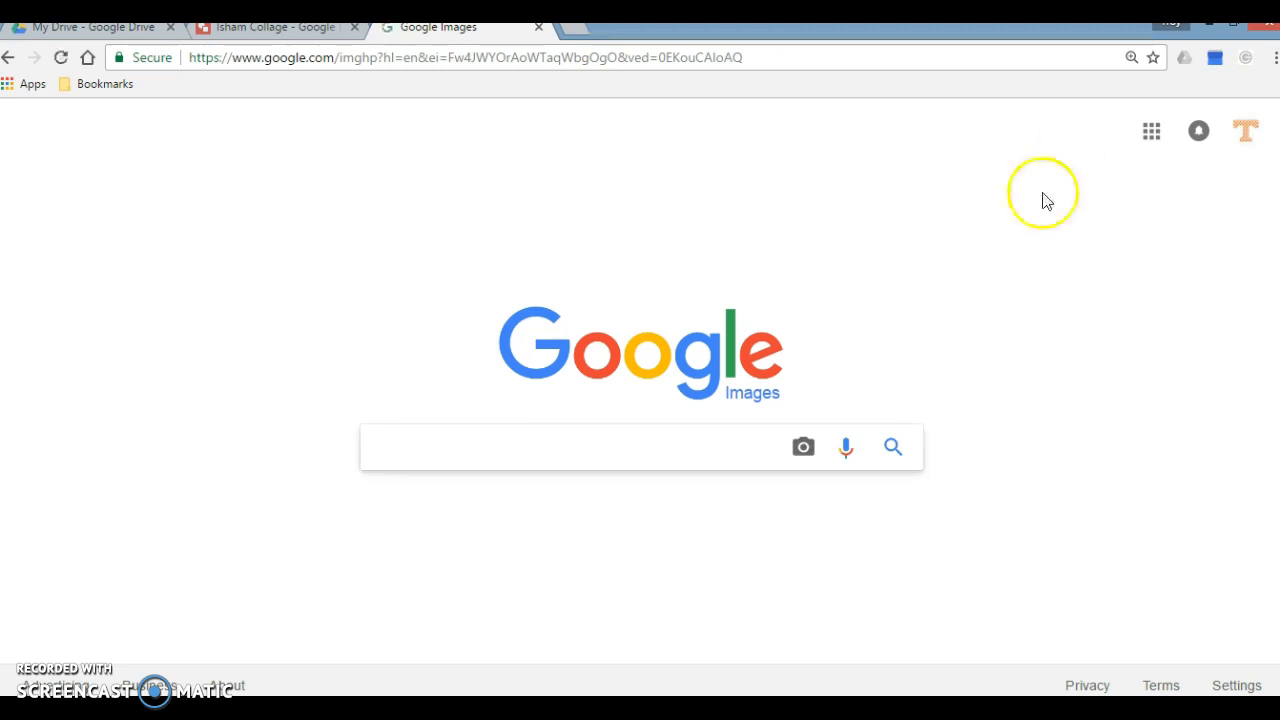
pyautogui.click(505, 447)
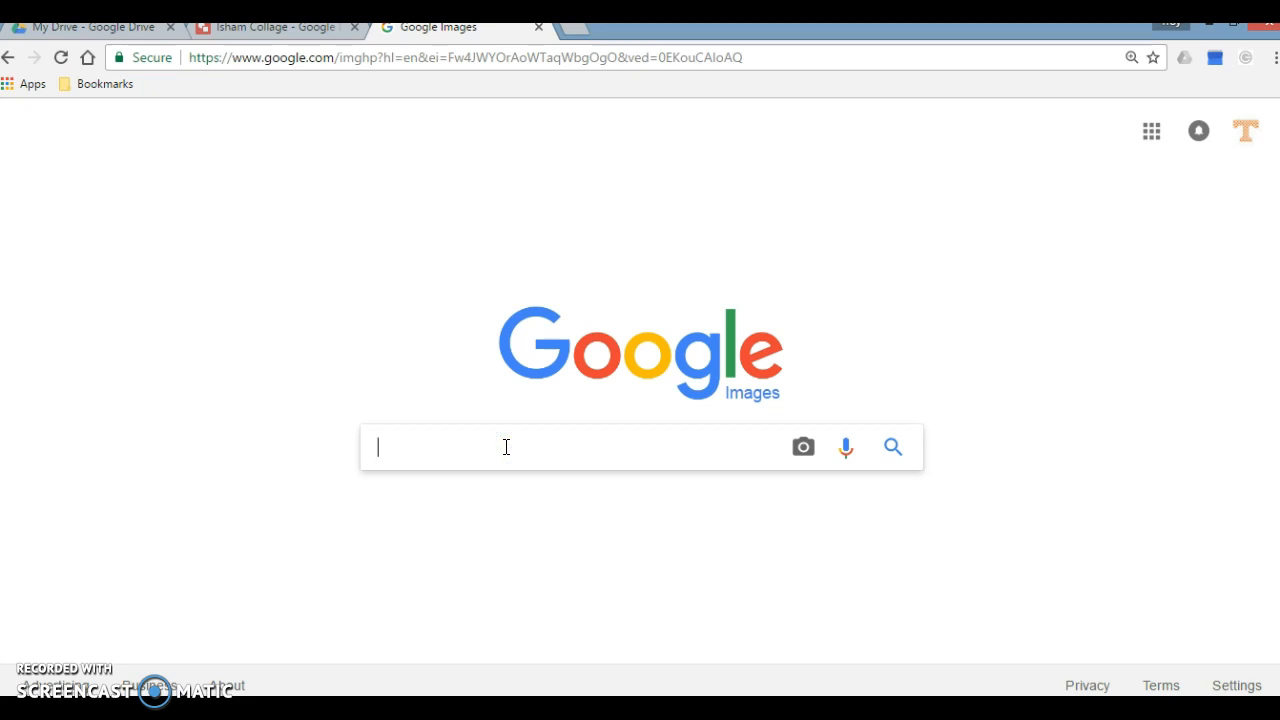
pyautogui.write('l')
pyautogui.write('roquo')
pyautogui.write('is ')
pyautogui.write('cultue')
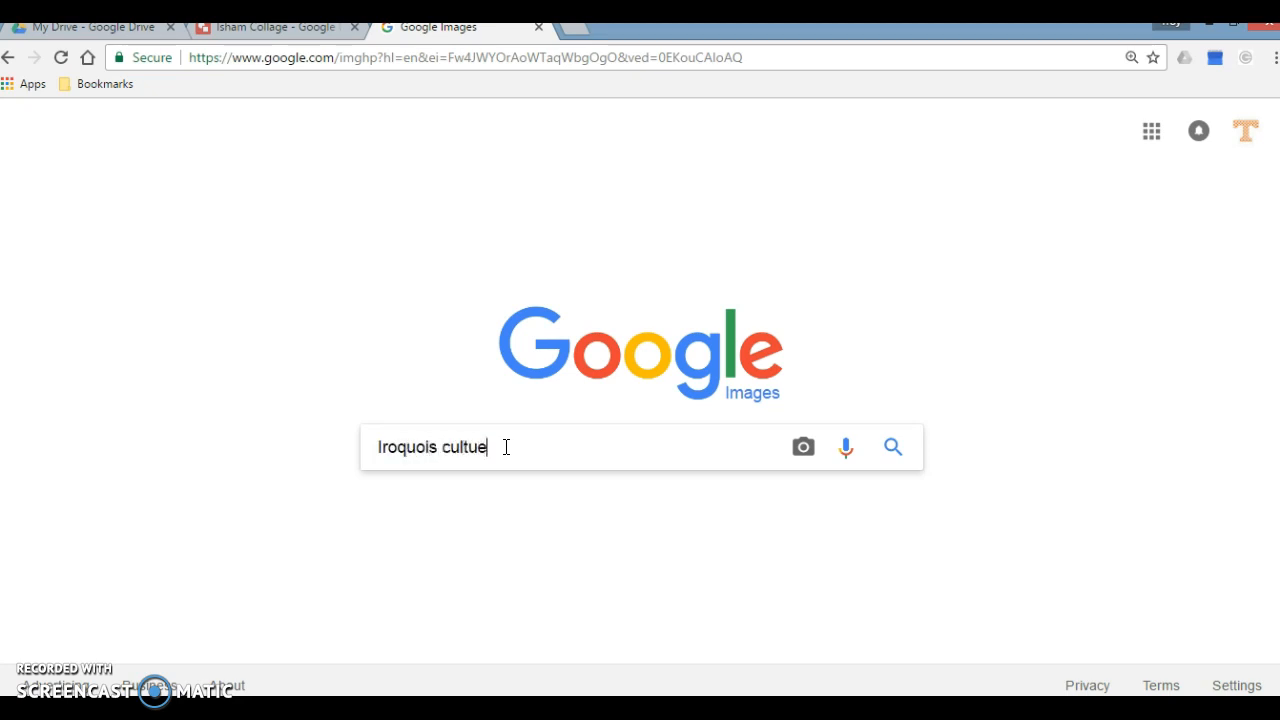
pyautogui.press('BackSpace')
pyautogui.write('re')
pyautogui.click(557, 447)
pyautogui.press('Return')
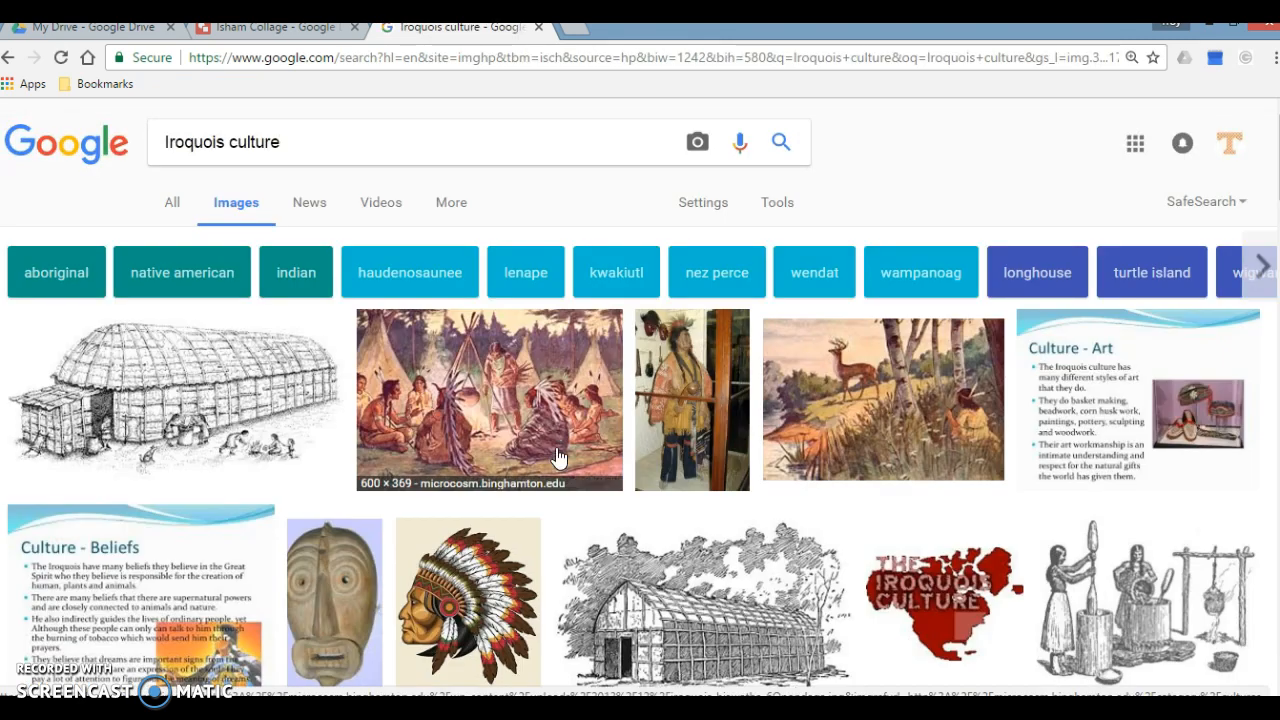
# Step: Filter the image results by usage rights to those labeled for reuse
pyautogui.click(790, 207)
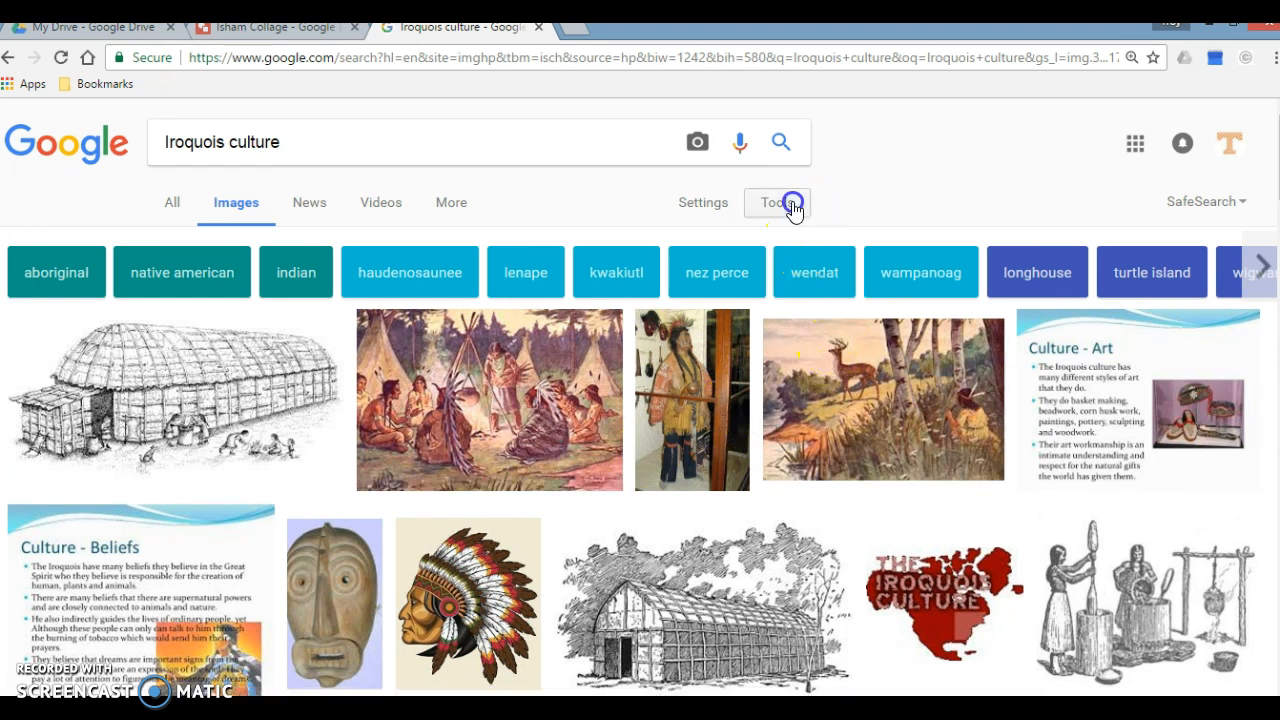
pyautogui.click(790, 207)
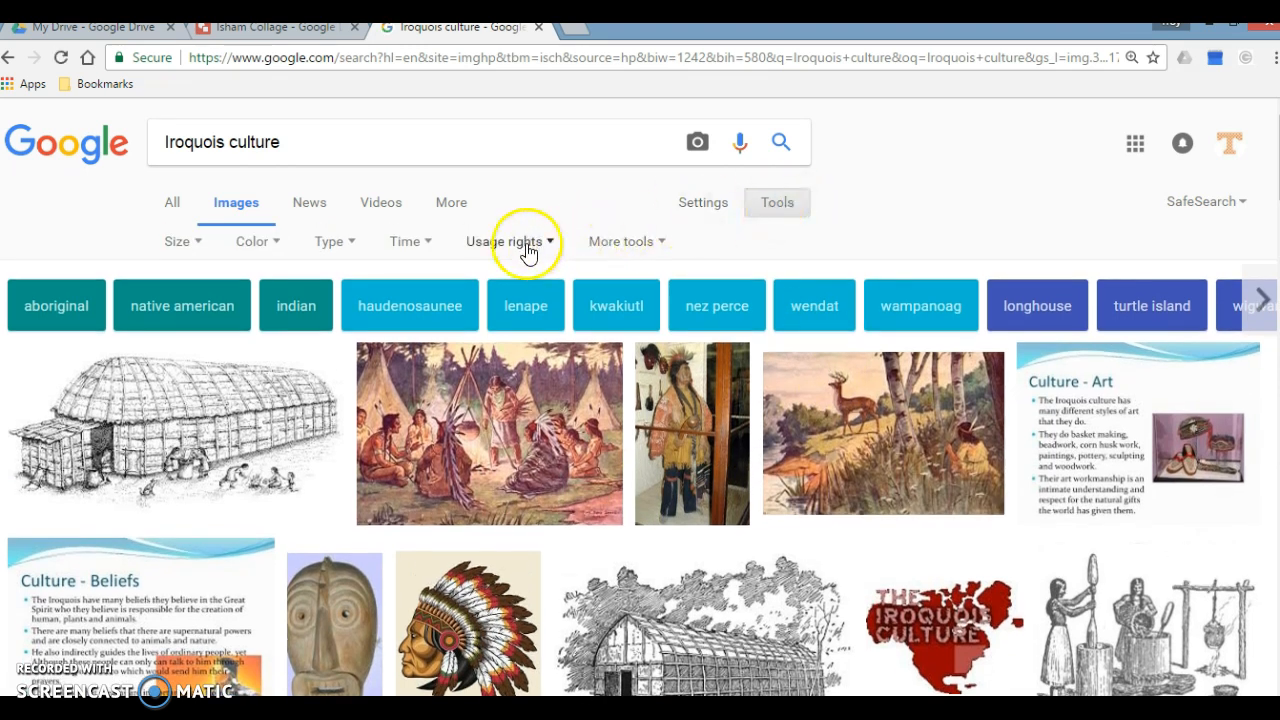
pyautogui.click(528, 250)
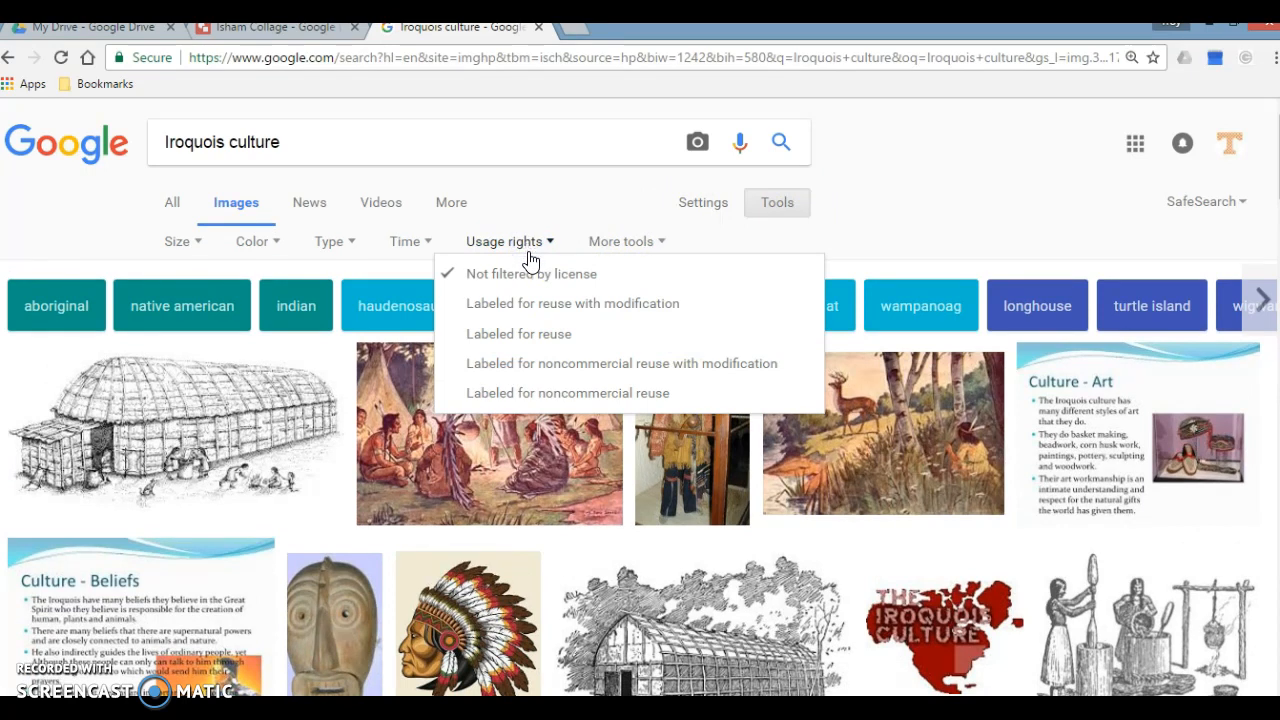
pyautogui.click(548, 336)
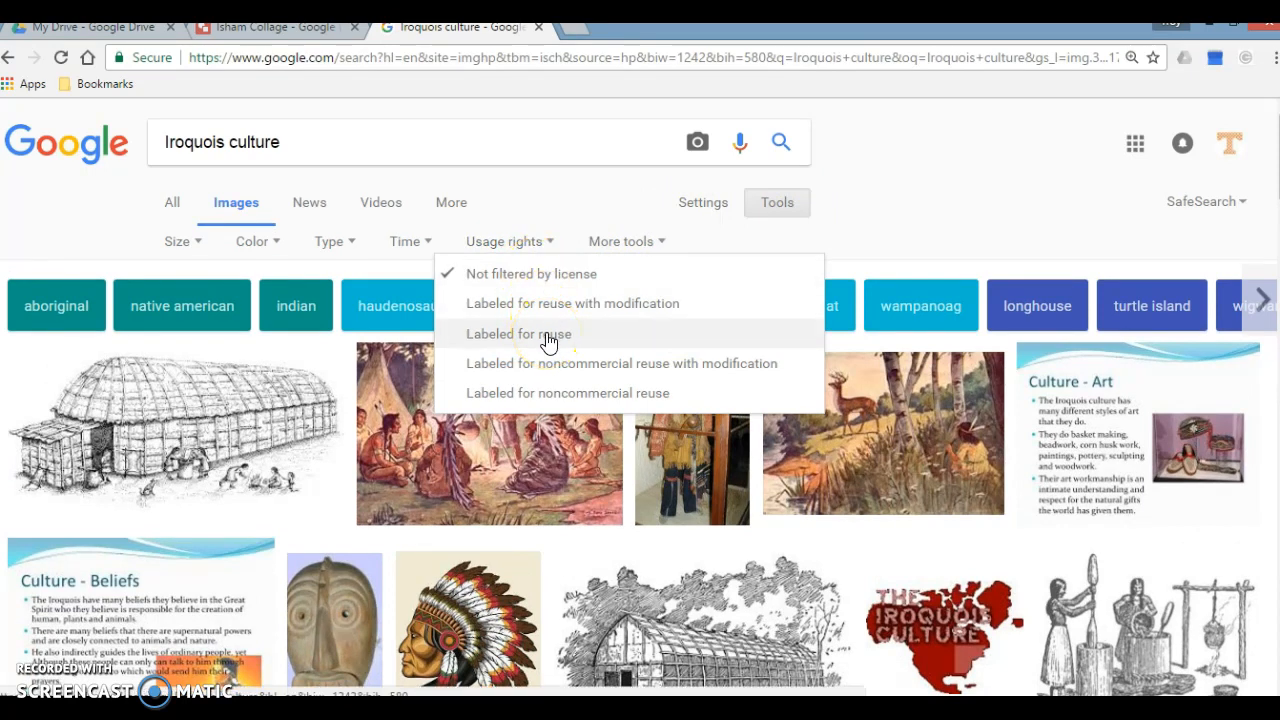
pyautogui.click(548, 336)
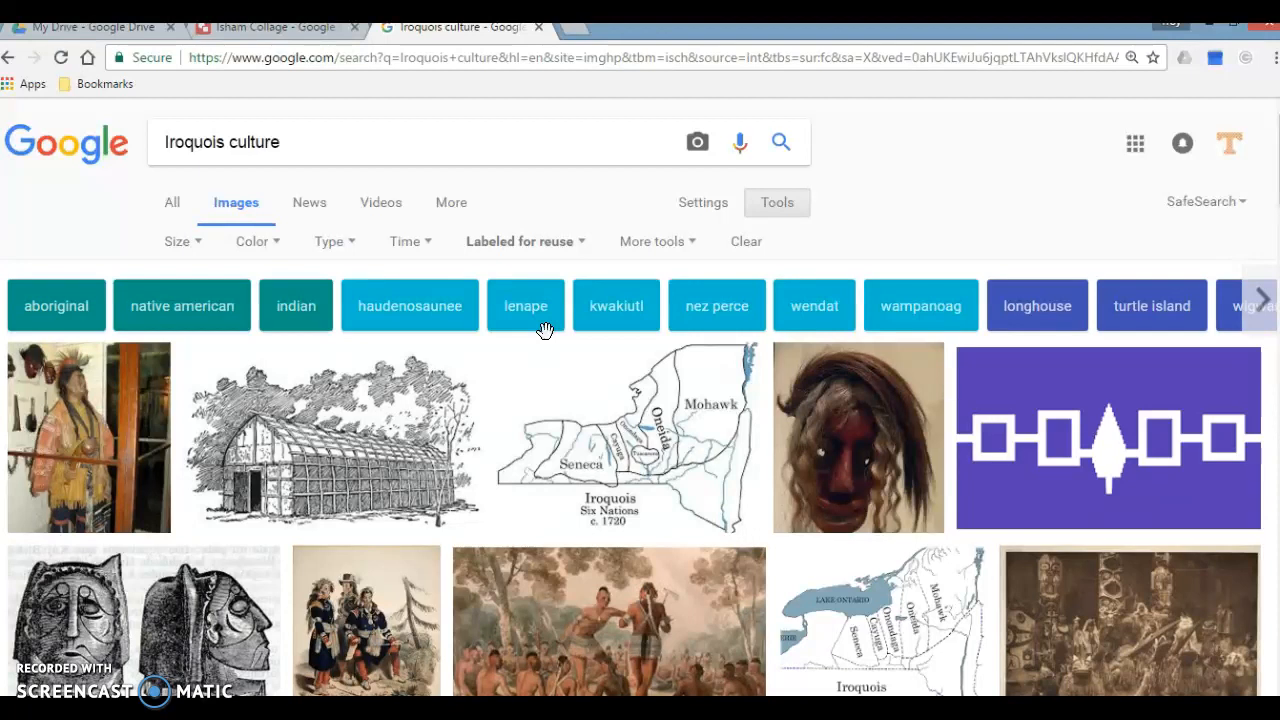
# Step: Find the Wikimedia Commons photo of Iroquois moccasins with green beaded cuffs in the results and open its full-size image
pyautogui.scroll(-1, 600, 415)
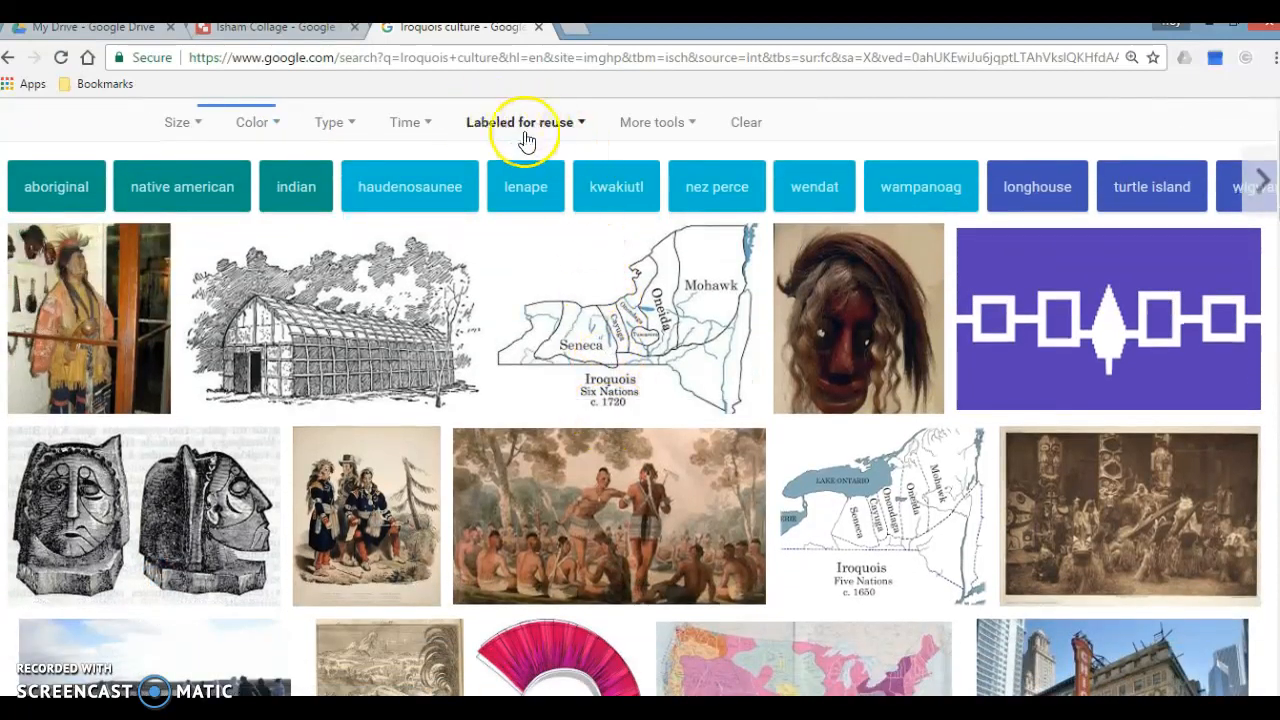
pyautogui.scroll(-1, 652, 413)
pyautogui.scroll(-1, 652, 413)
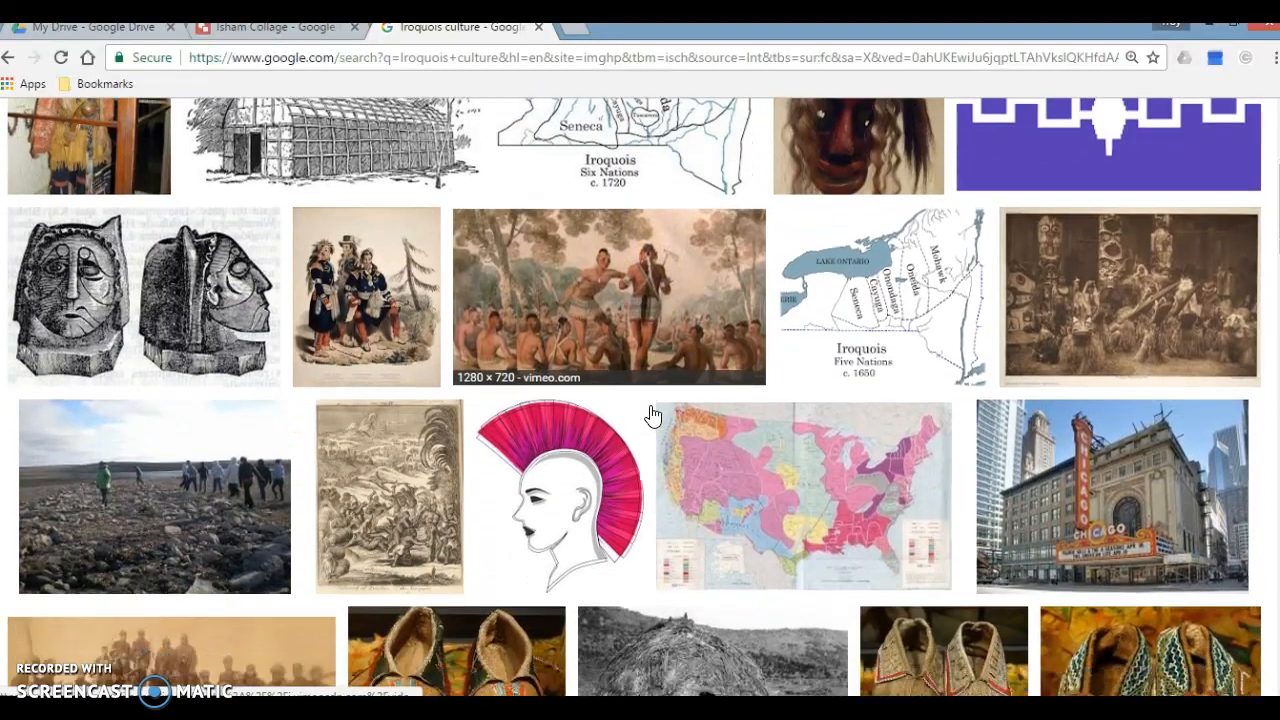
pyautogui.scroll(-2, 652, 413)
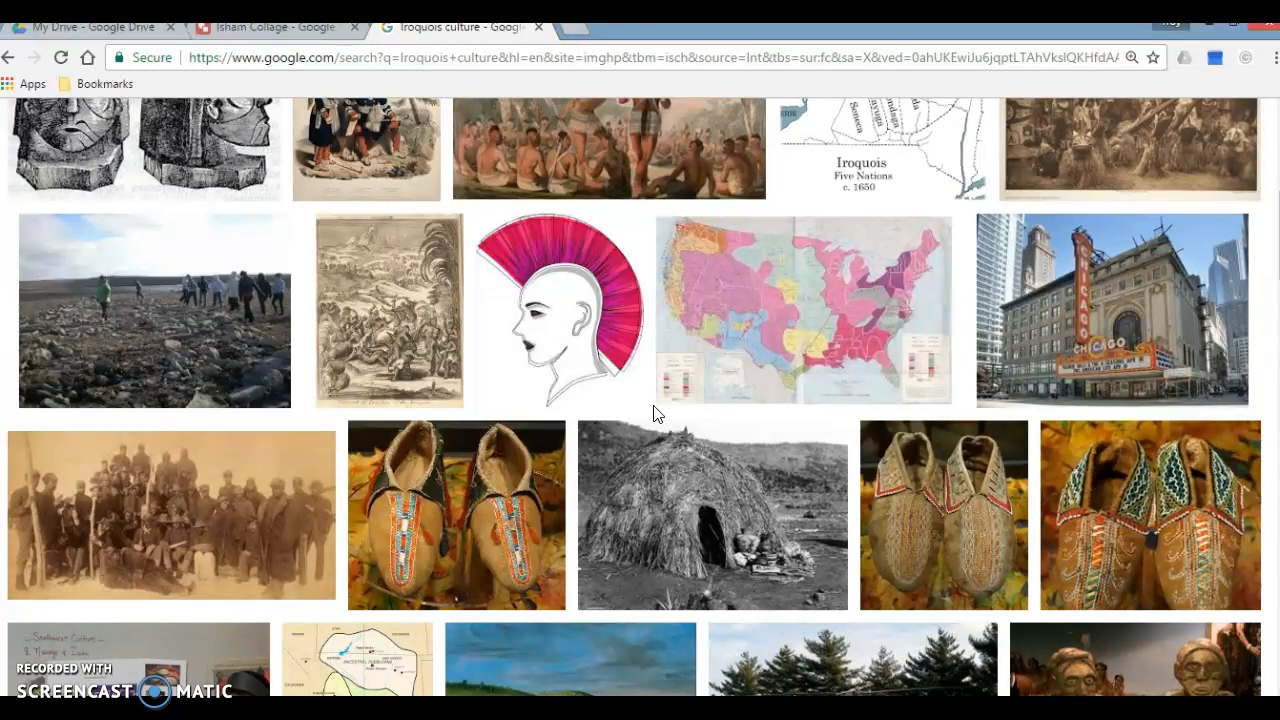
pyautogui.scroll(-1, 652, 410)
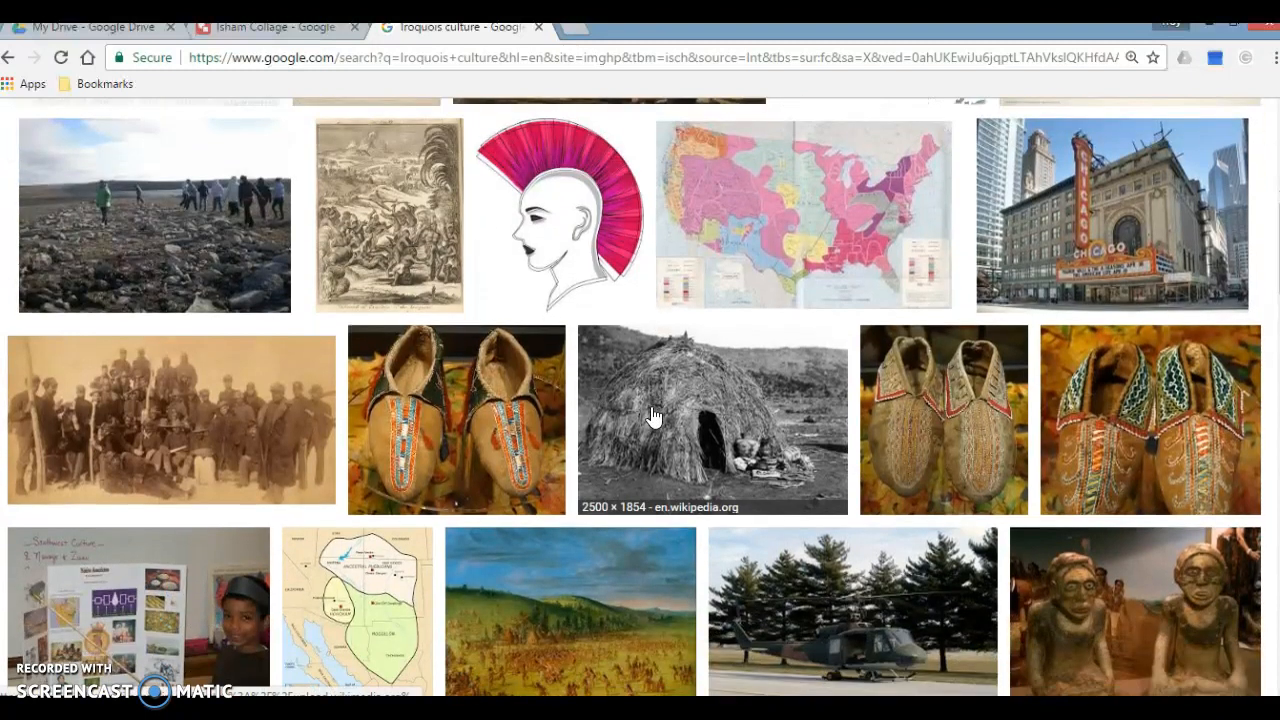
pyautogui.click(1127, 416)
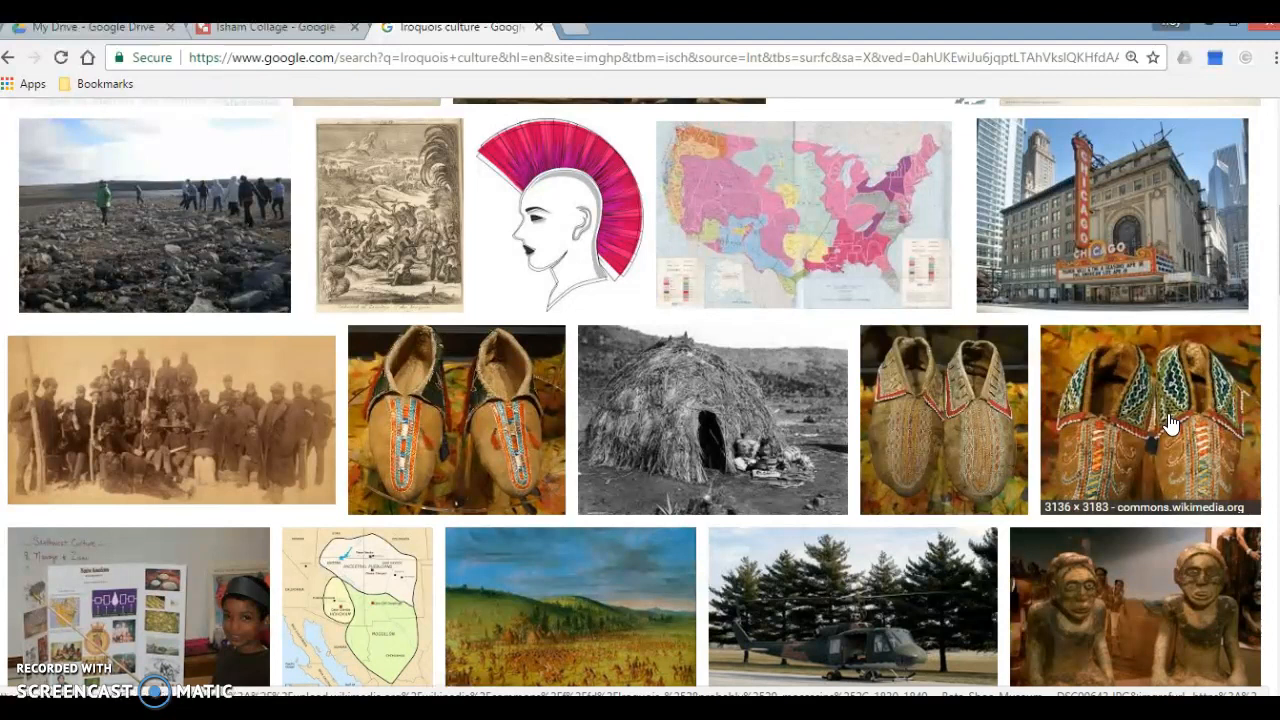
pyautogui.click(1168, 416)
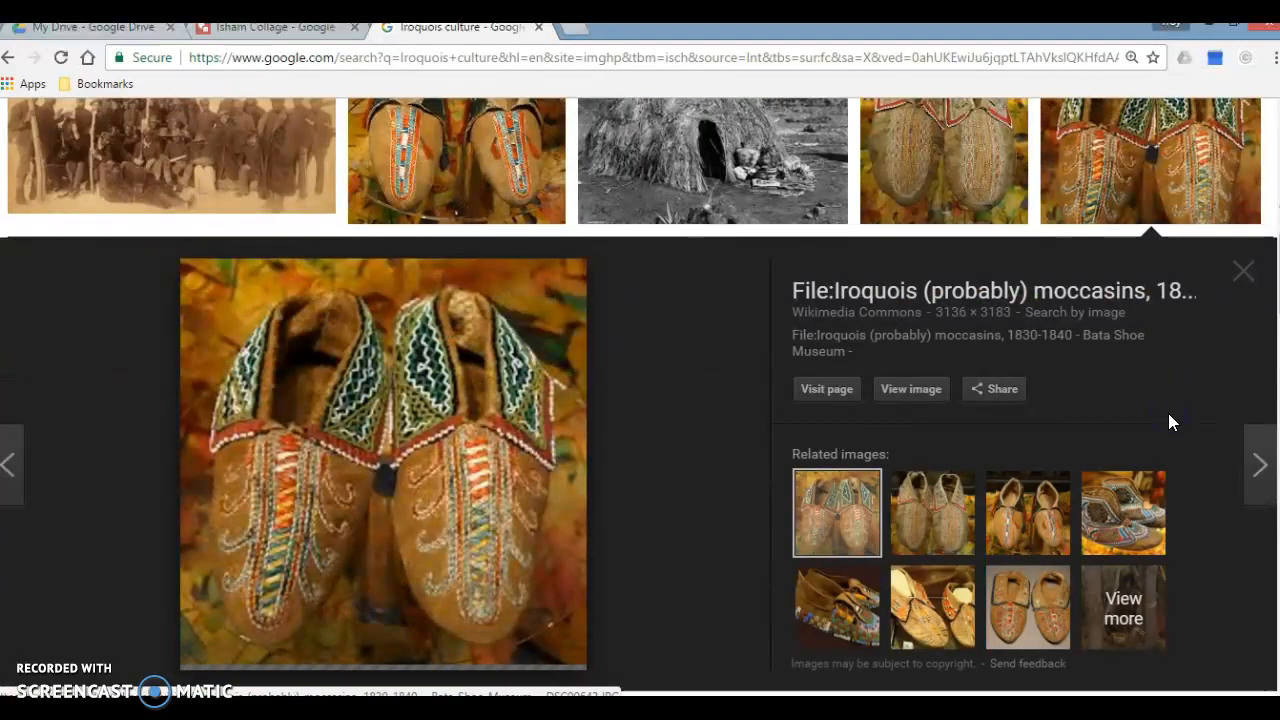
pyautogui.click(914, 393)
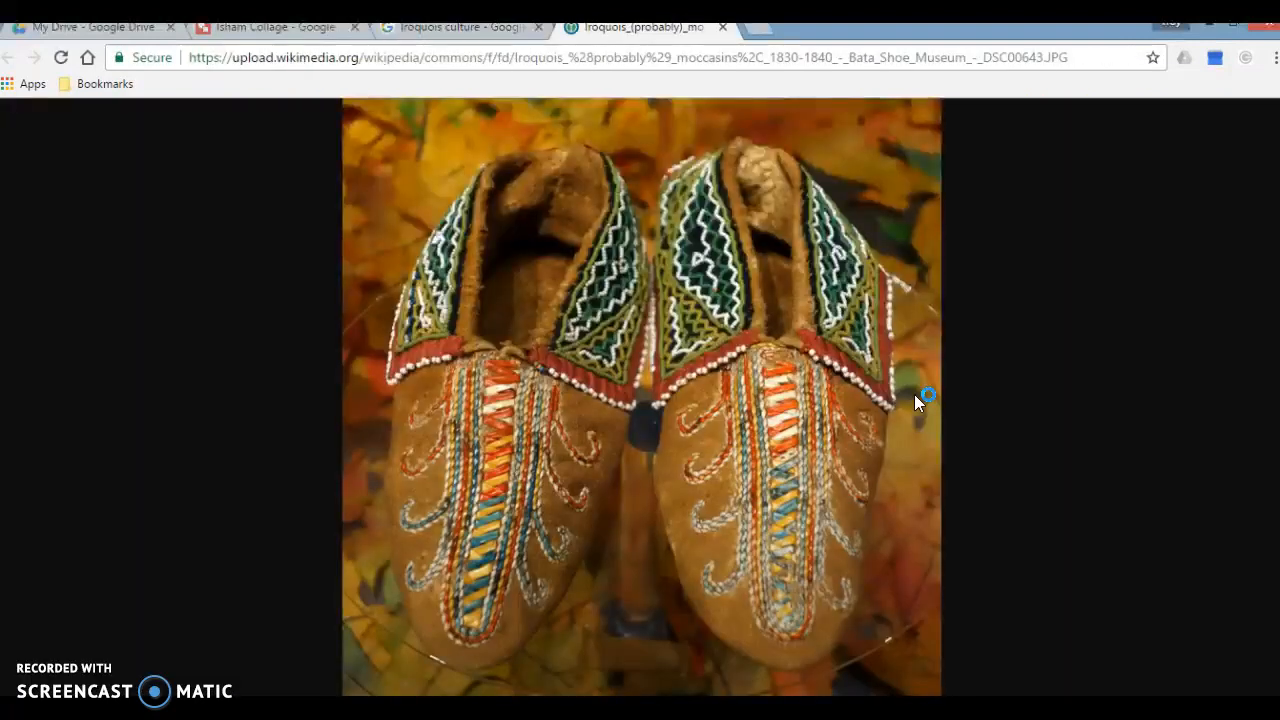
pyautogui.click(775, 256)
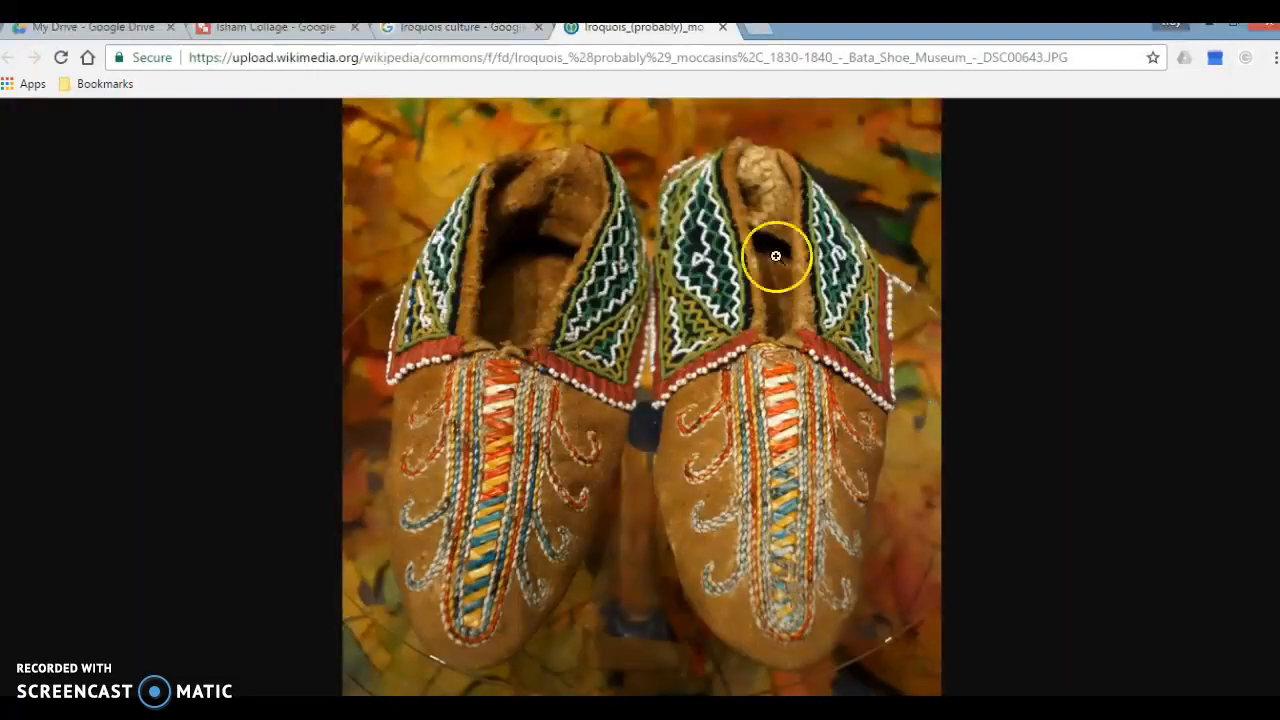
# Step: Copy the moccasins photo's web address and insert the image into the Isham Collage drawing by URL
pyautogui.click(637, 59)
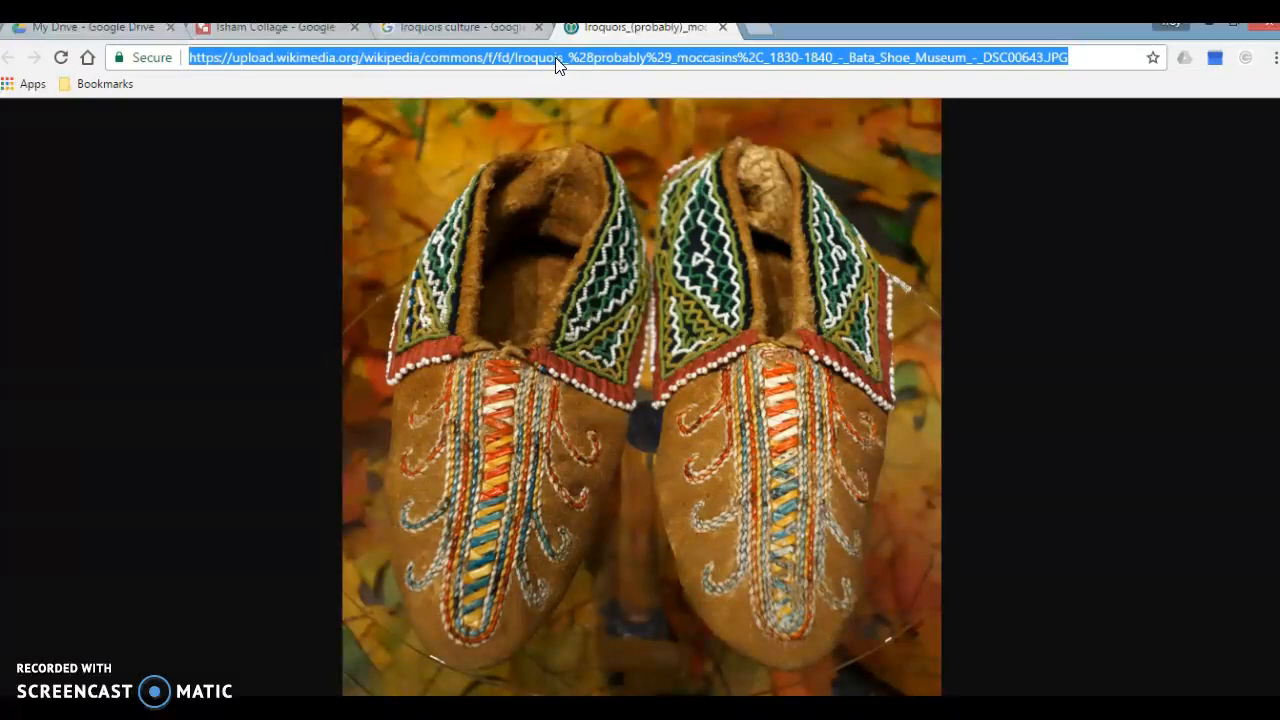
pyautogui.click(302, 31)
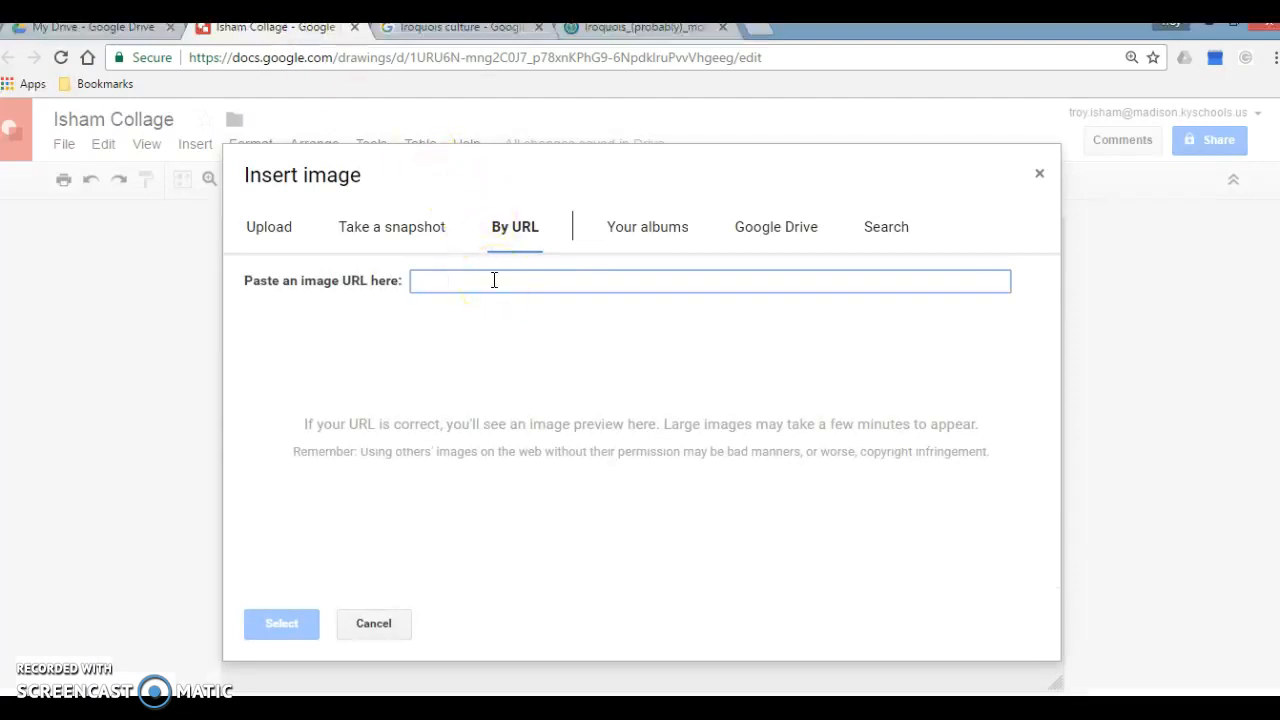
pyautogui.hotkey('ctrl', 'v')
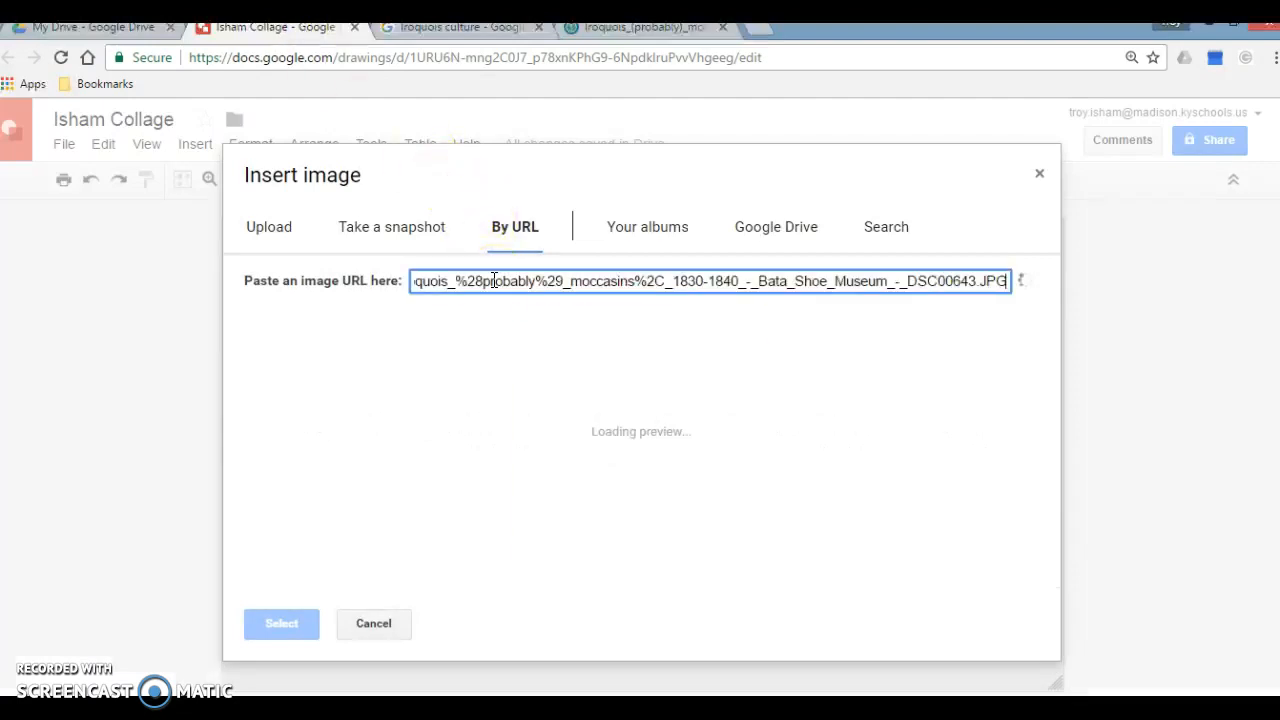
pyautogui.click(645, 437)
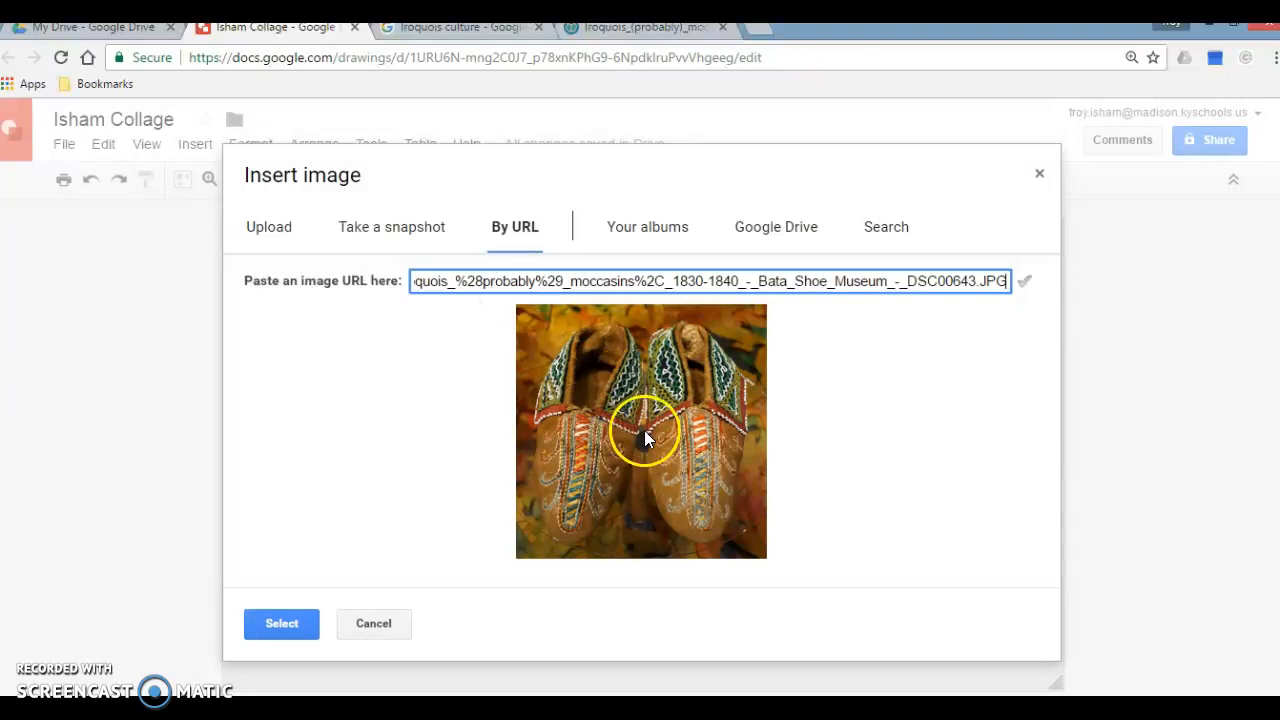
pyautogui.click(285, 634)
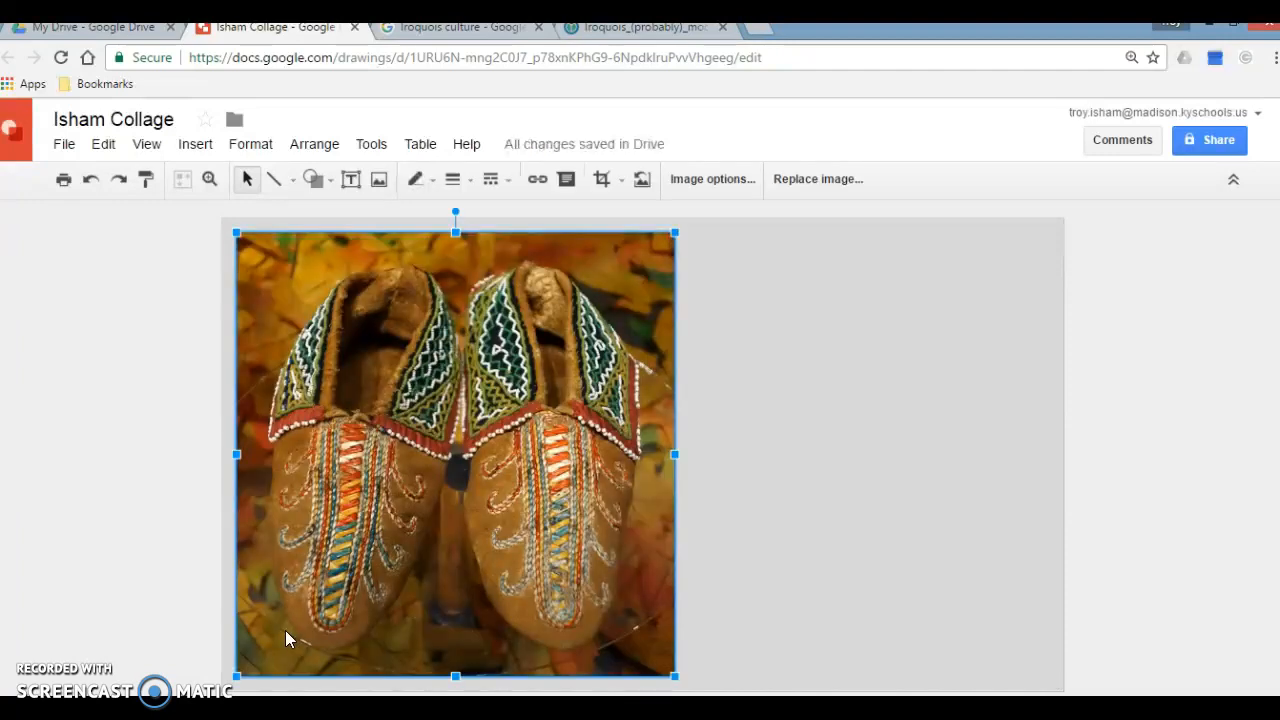
# Step: Shrink the moccasins image to about a fifth of the canvas width, keeping it in the canvas's upper-left corner
pyautogui.click(391, 633)
pyautogui.moveTo(674, 677); pyautogui.dragTo(396, 354)
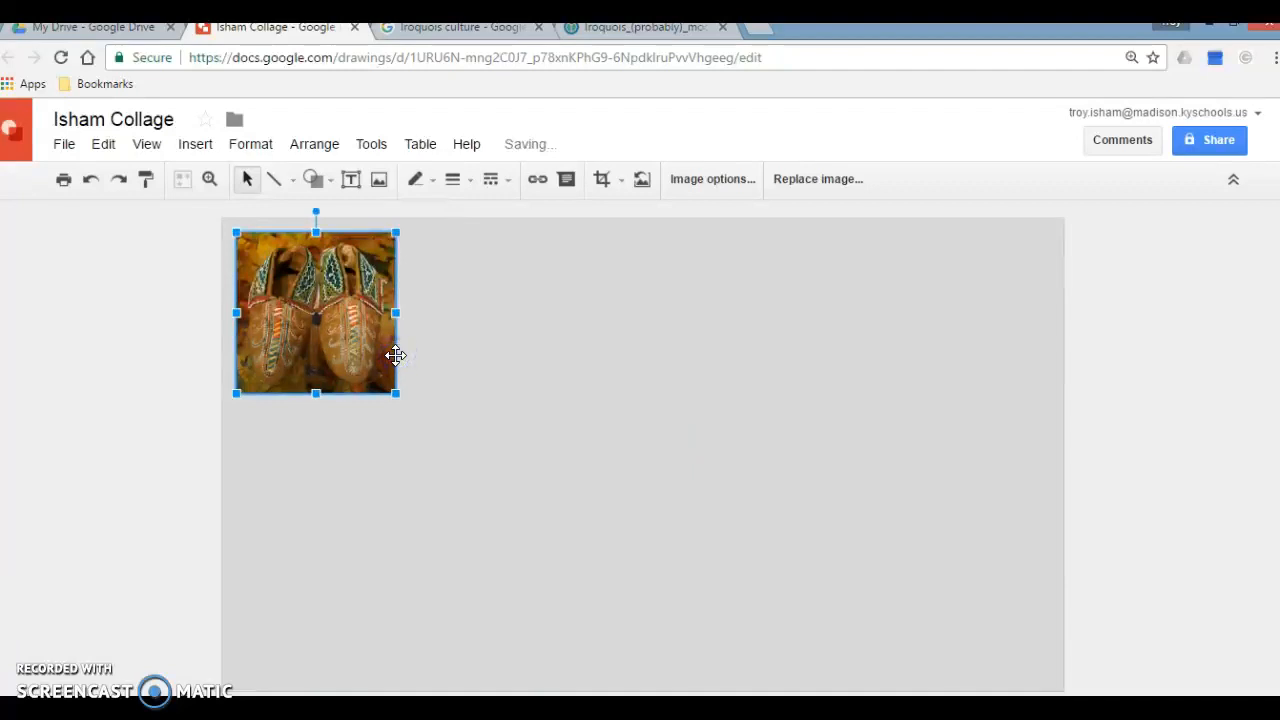
pyautogui.click(401, 388)
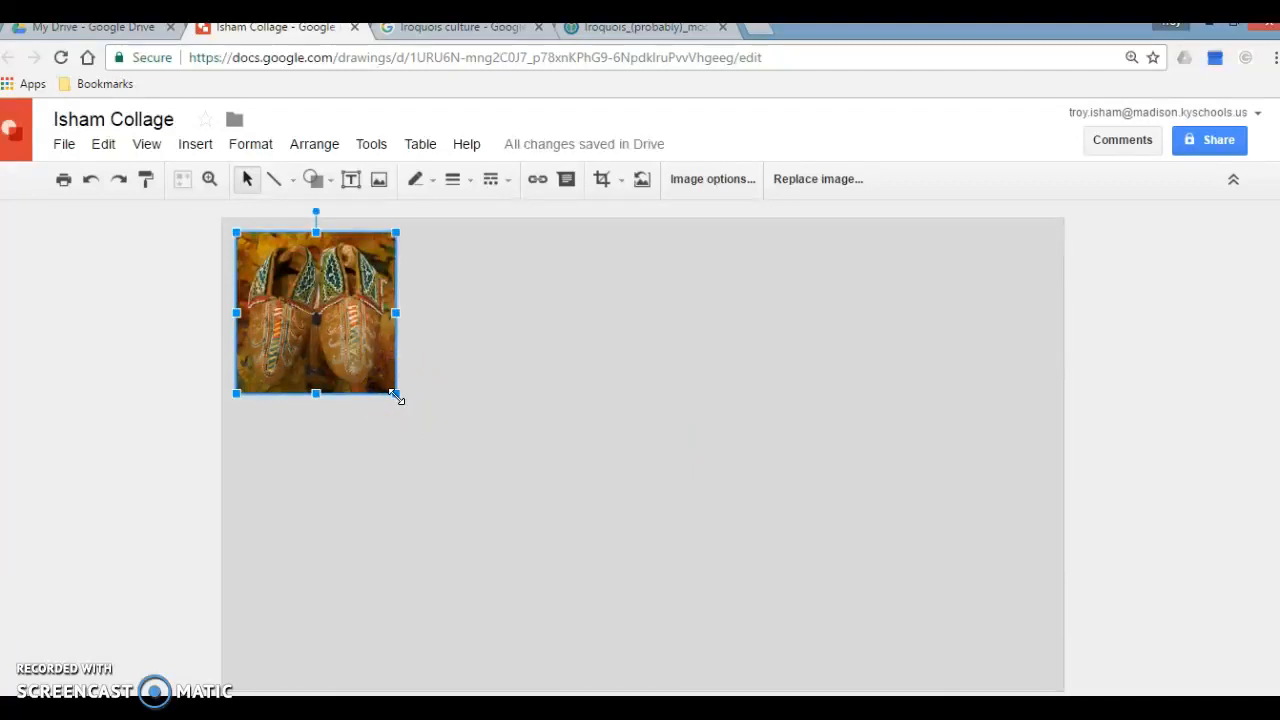
pyautogui.moveTo(396, 393); pyautogui.dragTo(413, 419)
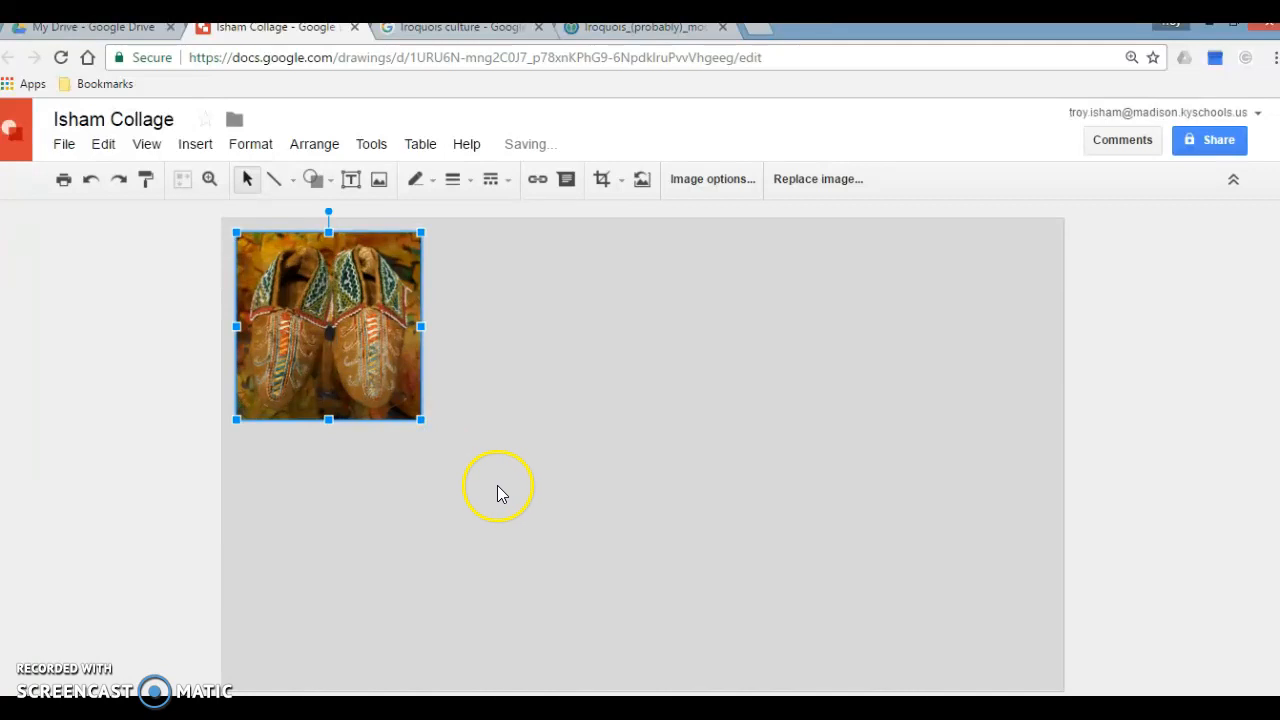
pyautogui.click(499, 367)
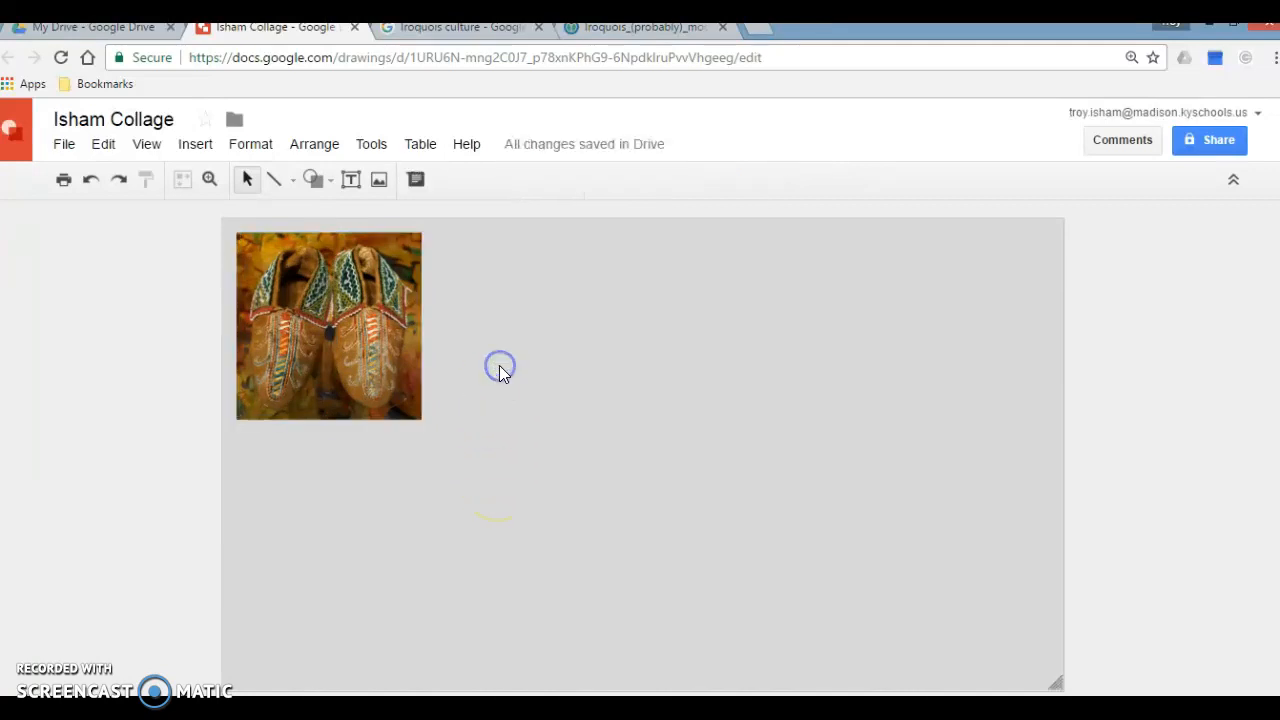
# Step: Start inserting another image by URL and return to the Google Images results for Iroquois culture
pyautogui.click(366, 344)
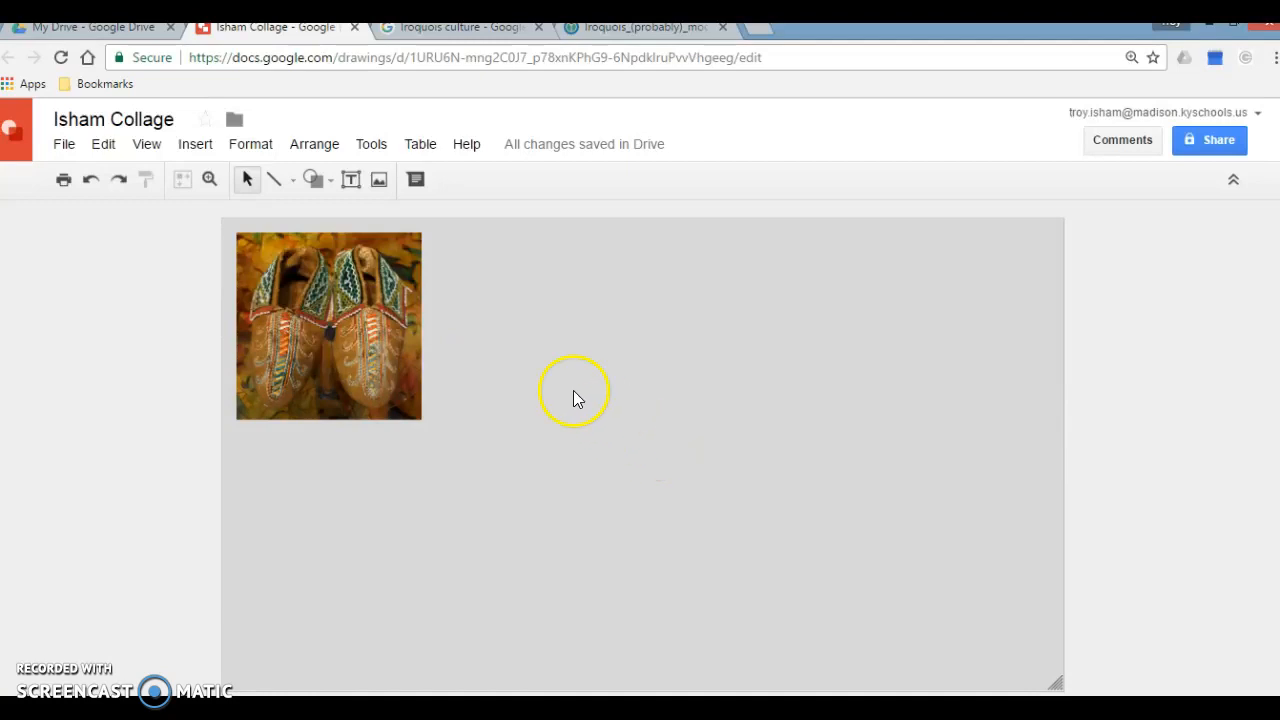
pyautogui.click(380, 182)
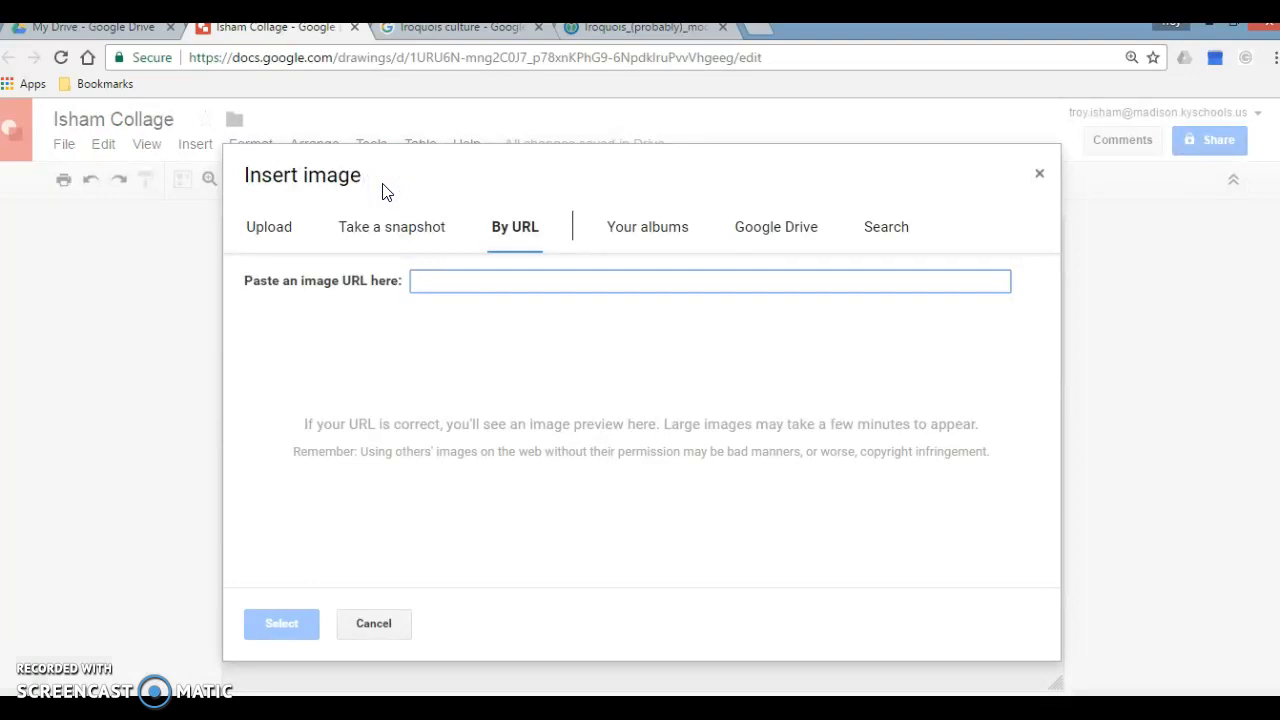
pyautogui.click(452, 30)
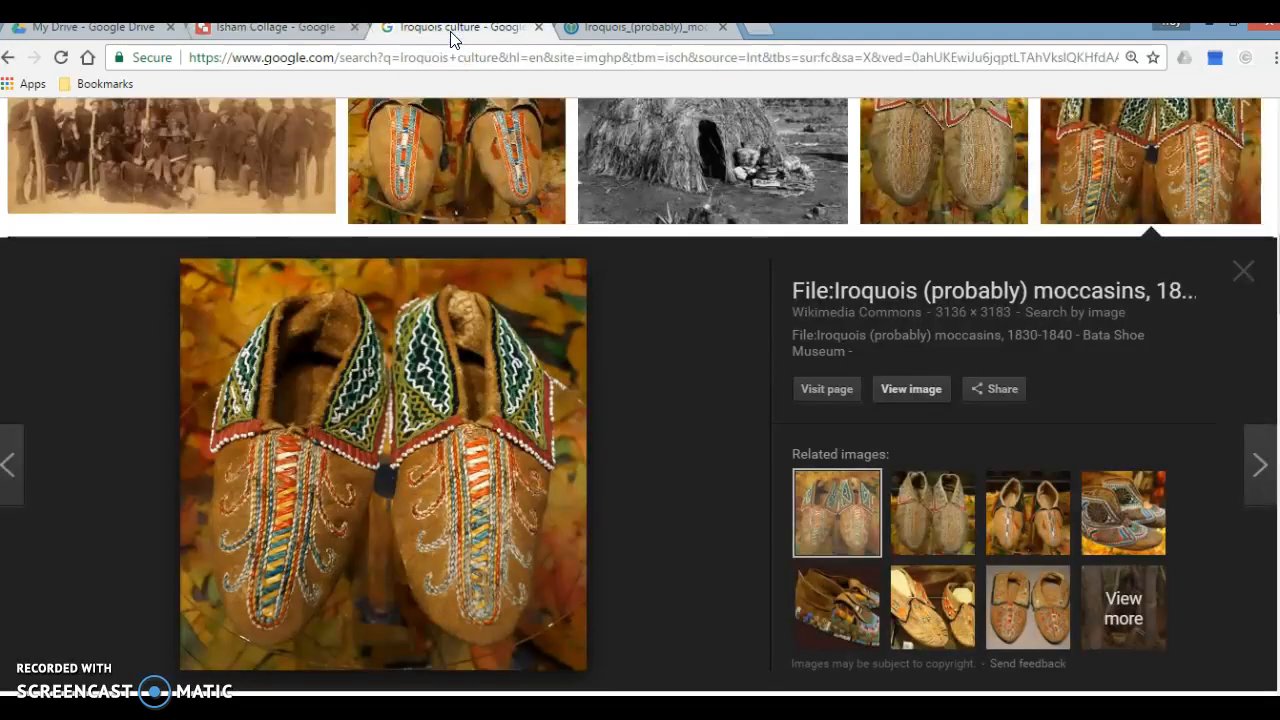
# Step: Close the moccasins preview and look through the reusable Iroquois culture results for another collage picture
pyautogui.click(1245, 273)
pyautogui.scroll(-2, 1223, 365)
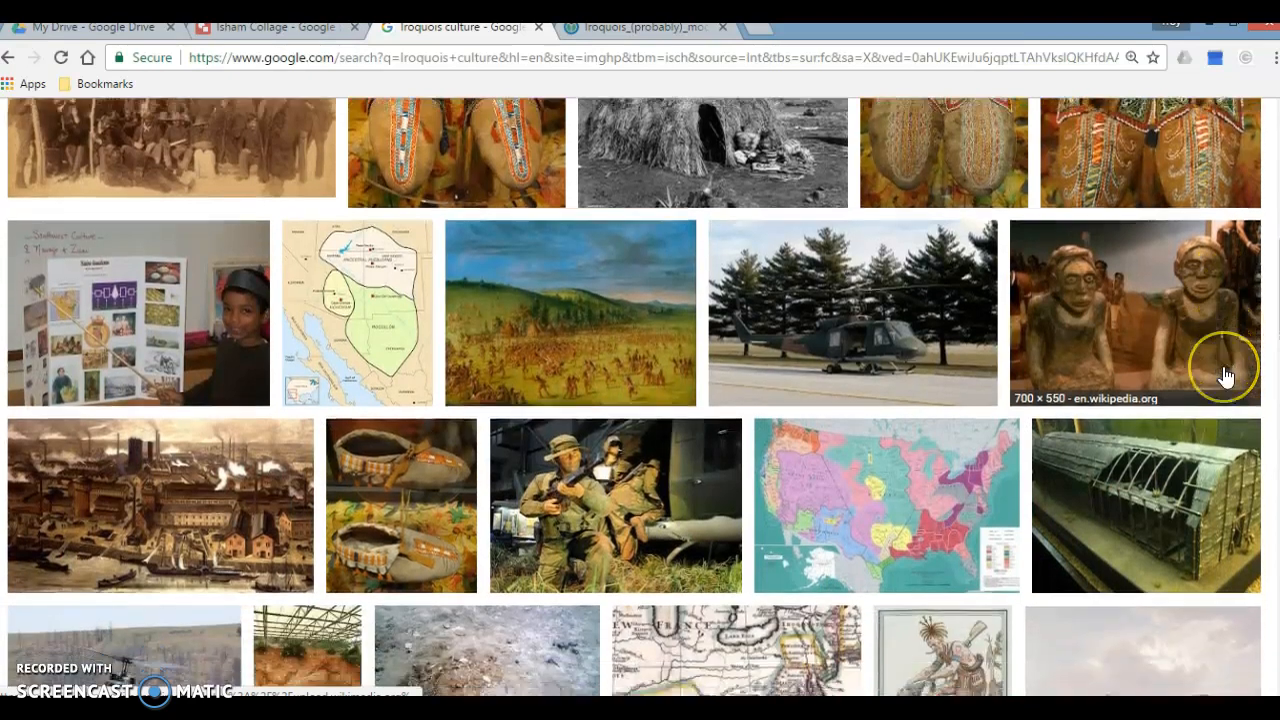
pyautogui.scroll(-2, 1226, 376)
pyautogui.scroll(-4, 1230, 377)
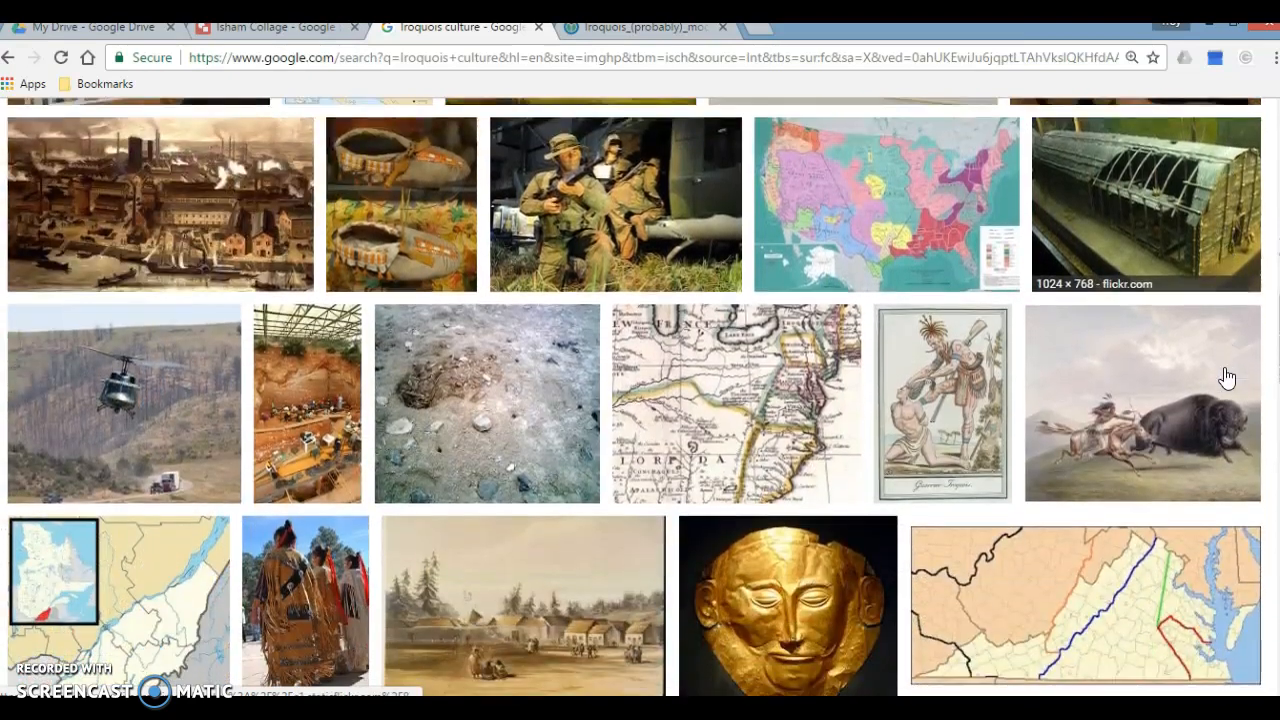
pyautogui.scroll(-1, 1230, 378)
pyautogui.scroll(-2, 1230, 379)
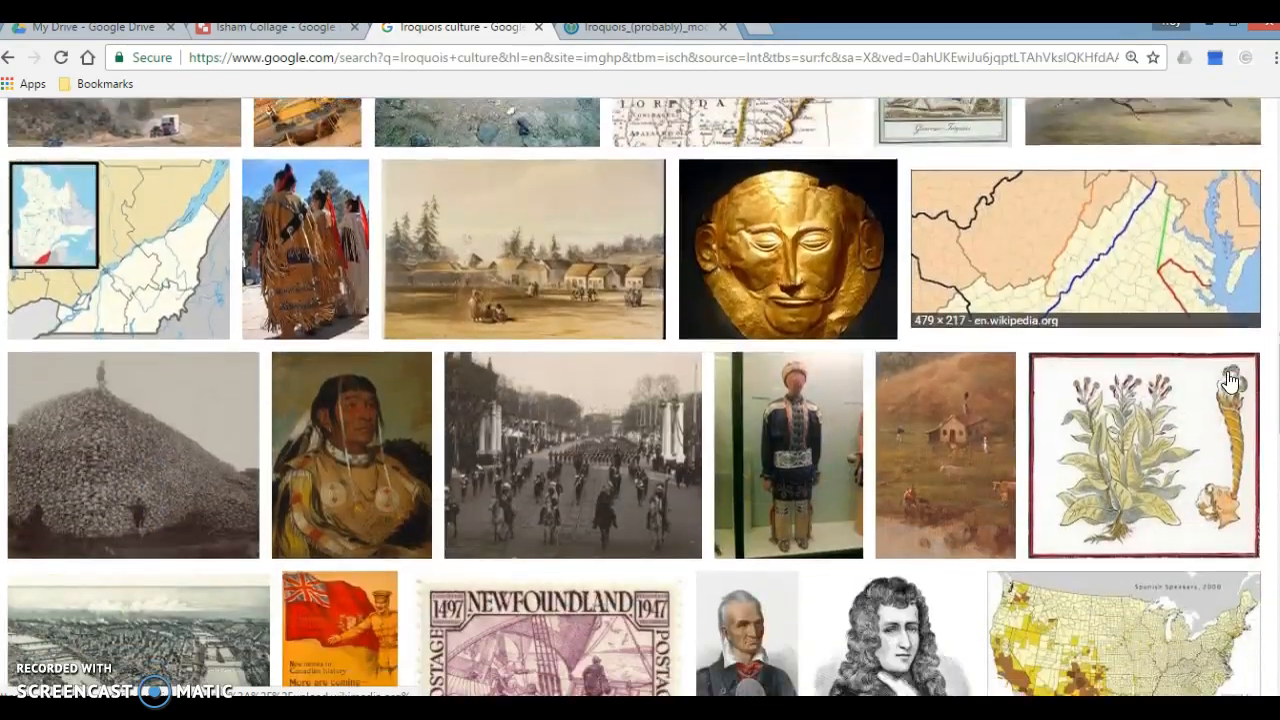
pyautogui.scroll(-7, 1230, 380)
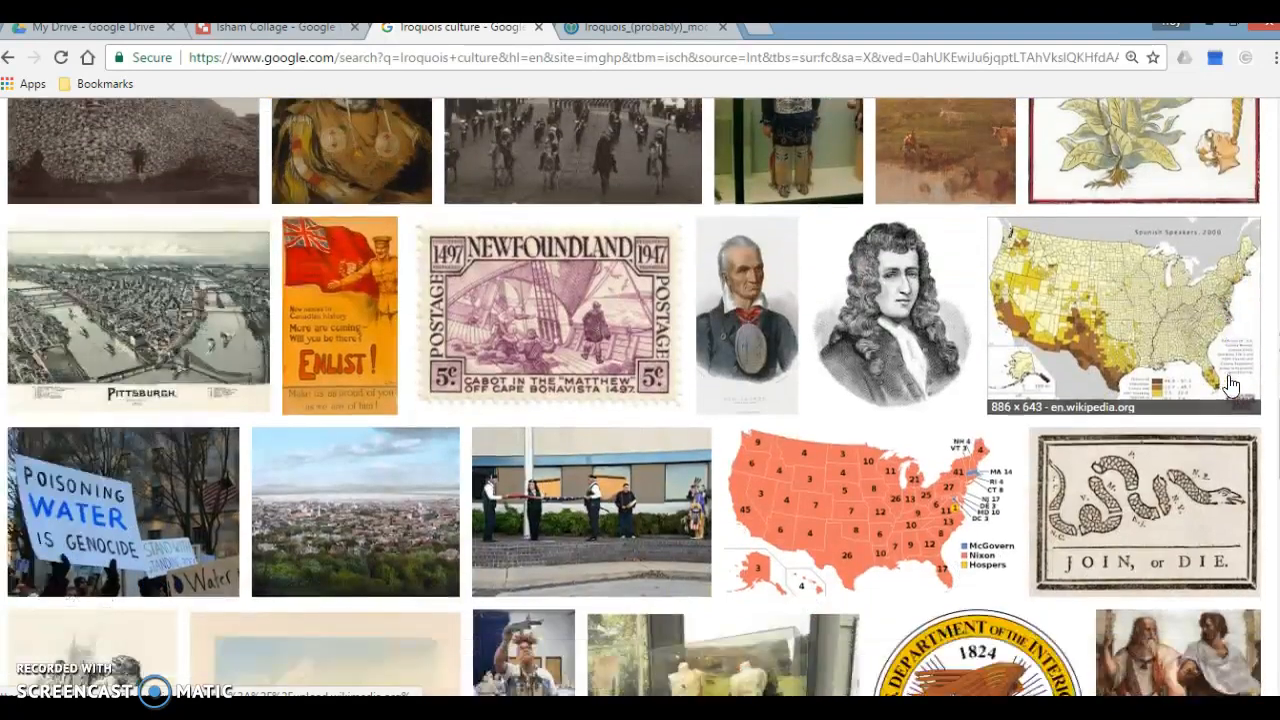
pyautogui.scroll(-4, 1230, 387)
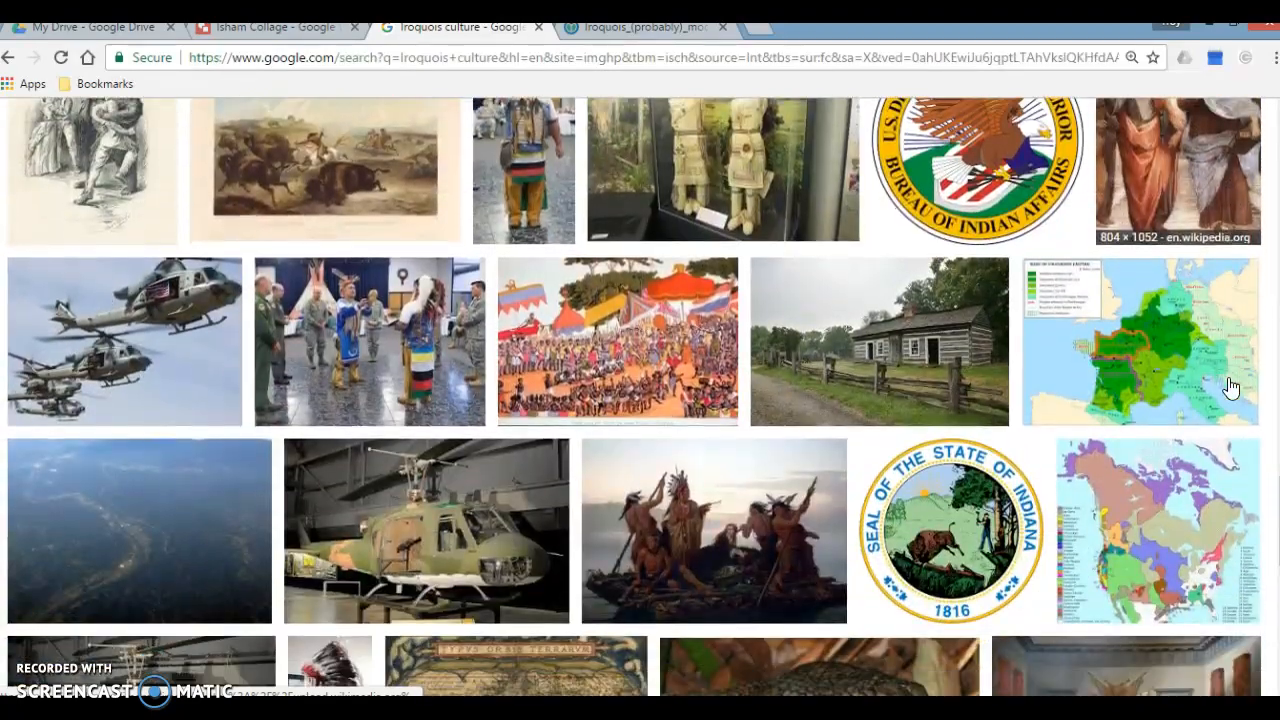
pyautogui.scroll(-4, 1230, 388)
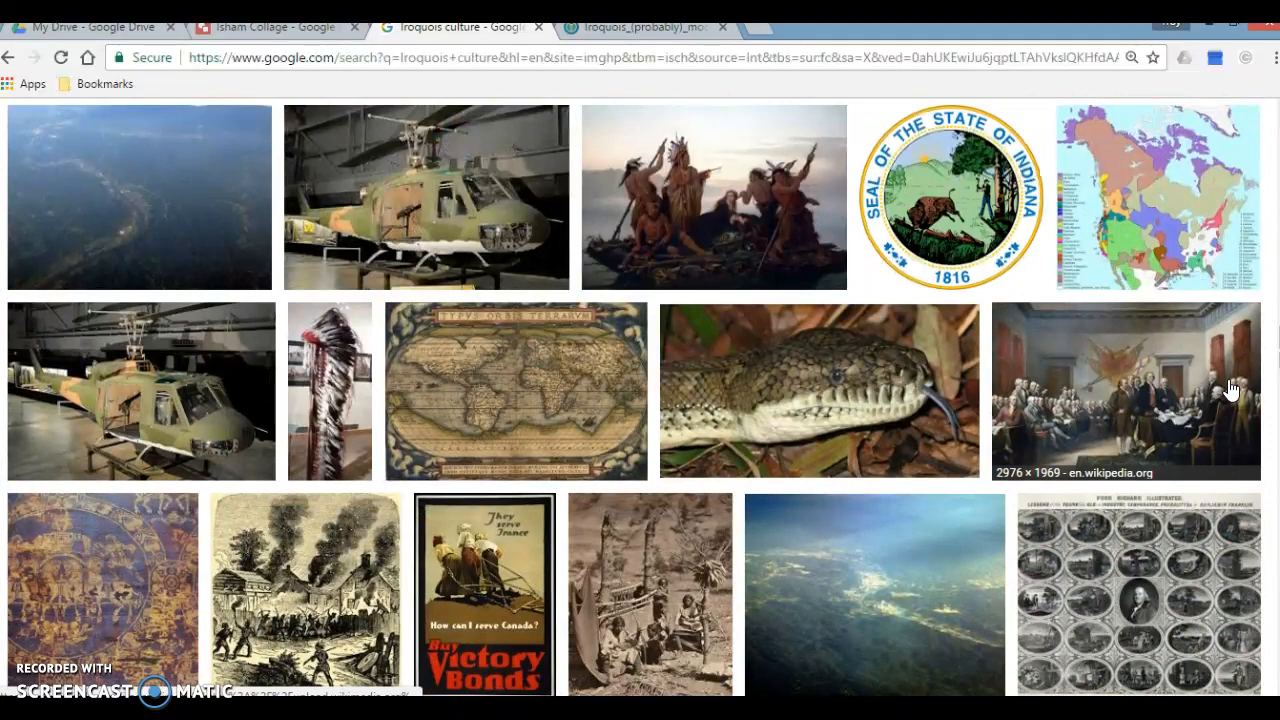
pyautogui.scroll(15, 1230, 388)
pyautogui.scroll(8, 1230, 388)
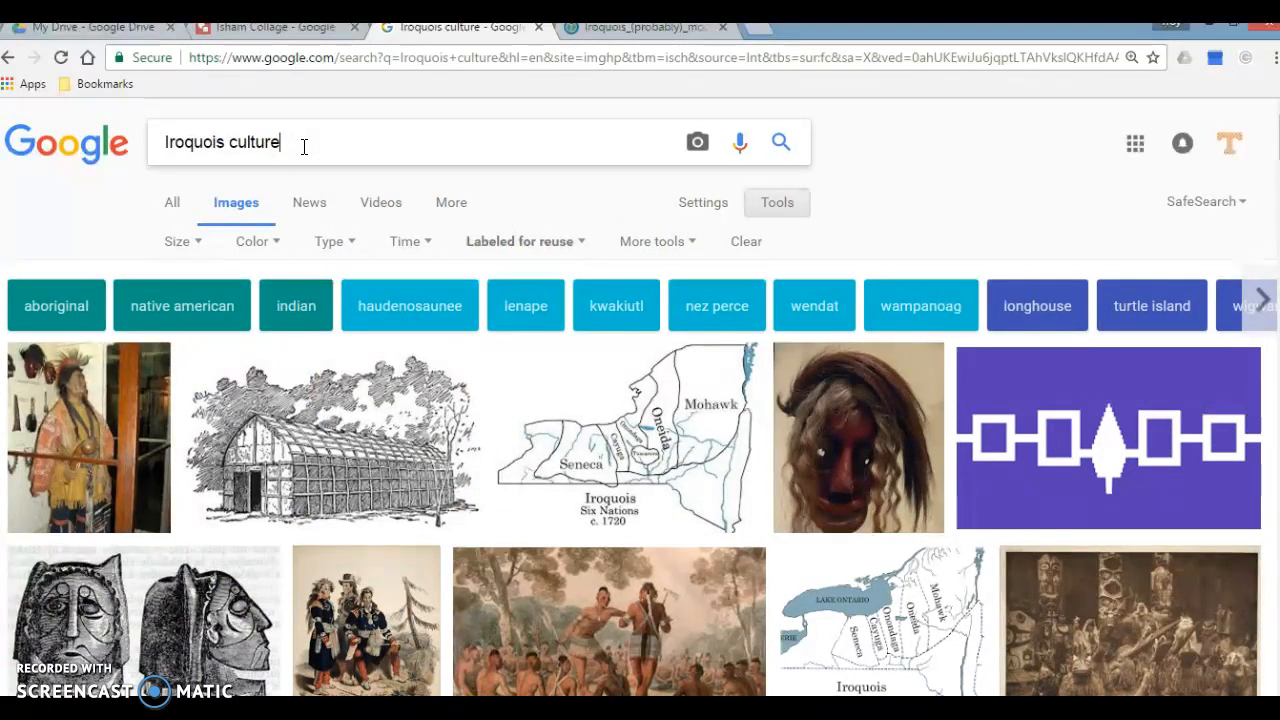
# Step: Change the image search to "Iroquois longhouses"
pyautogui.press('BackSpace')
pyautogui.press('BackSpace')
pyautogui.write('ouses')
pyautogui.press('Return')
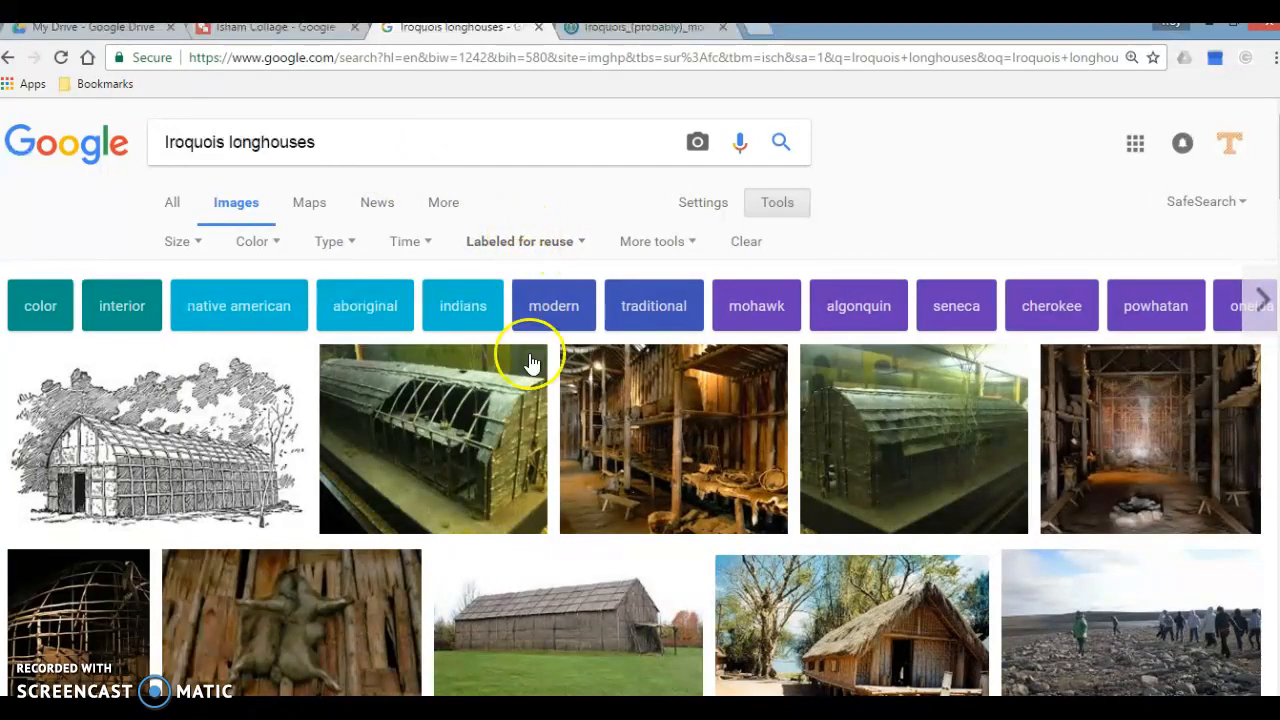
# Step: Find the Wikimedia Commons photo of the Iroquoian Village longhouse interior with a stone fire pit and open its full-size image
pyautogui.scroll(-1, 558, 541)
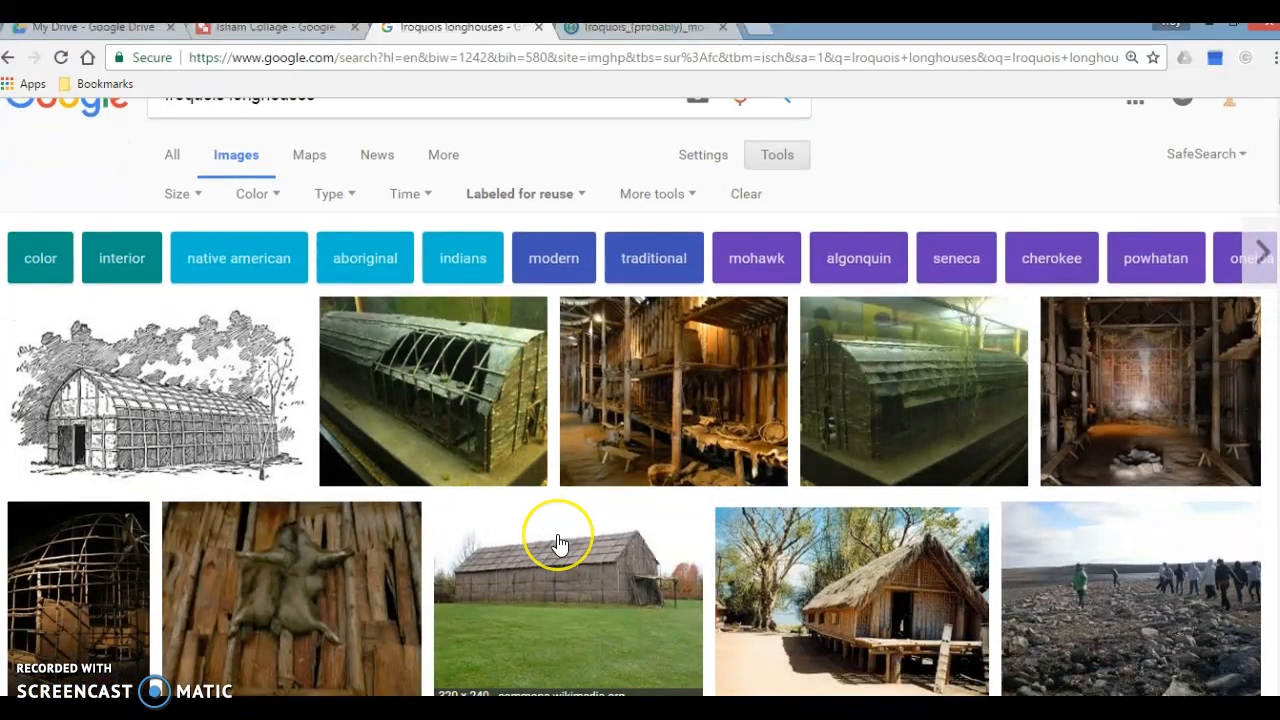
pyautogui.scroll(-2, 560, 548)
pyautogui.scroll(-3, 560, 548)
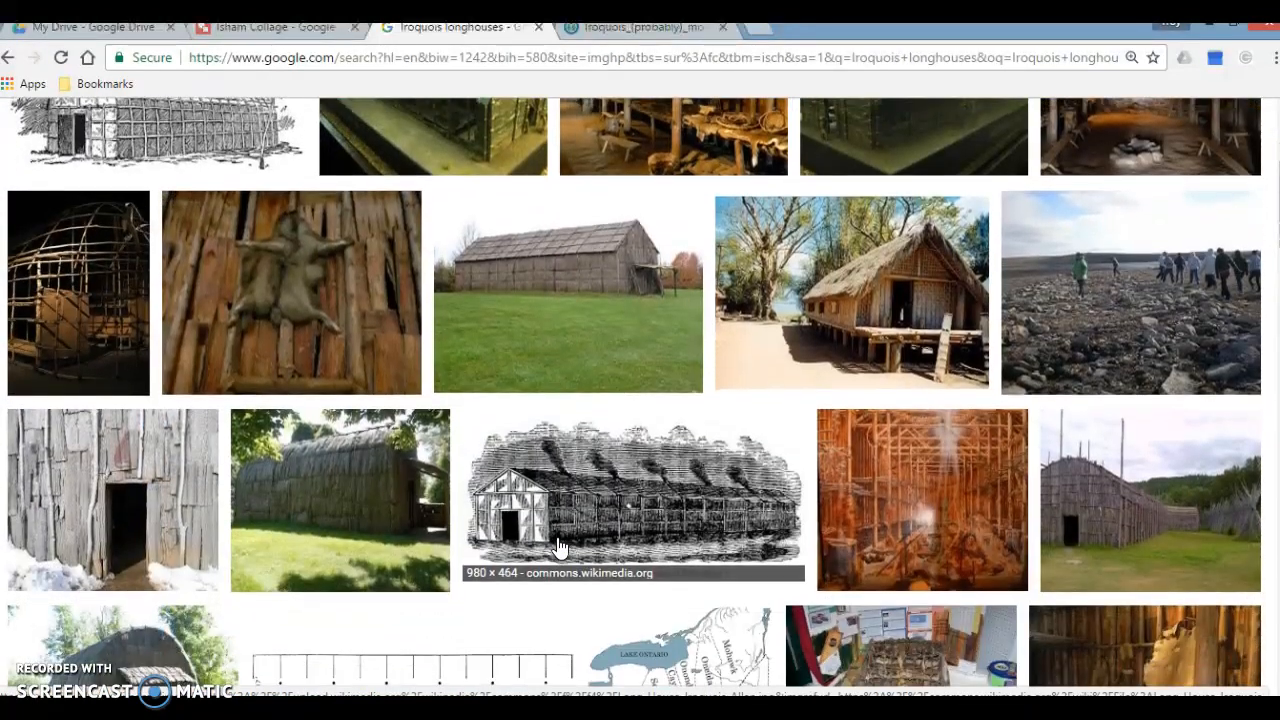
pyautogui.scroll(-1, 560, 548)
pyautogui.scroll(-1, 560, 546)
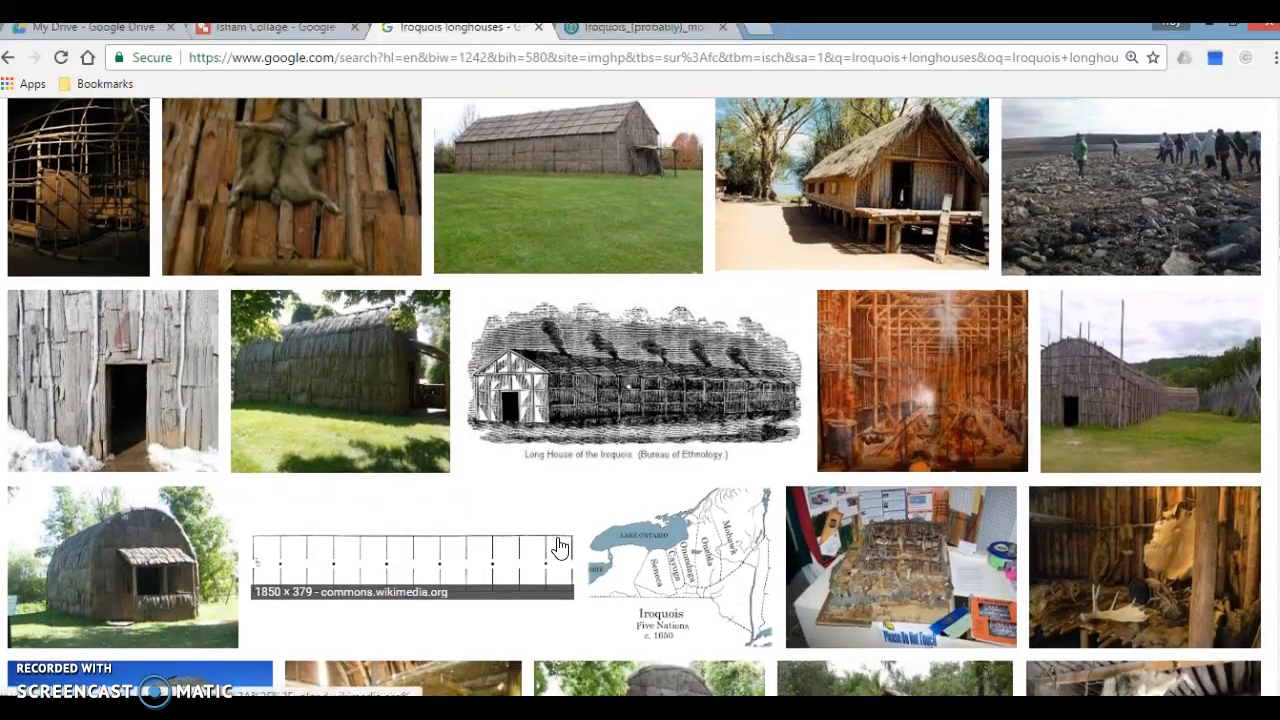
pyautogui.scroll(-2, 557, 543)
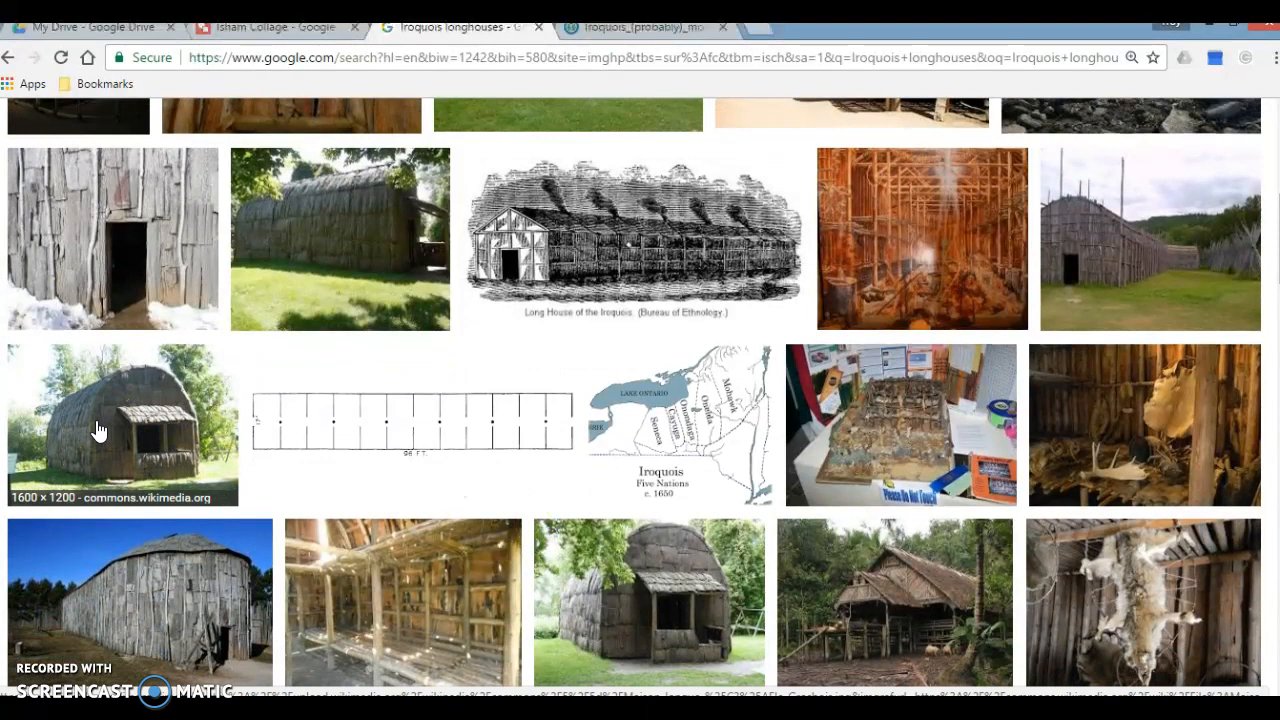
pyautogui.scroll(-1, 110, 428)
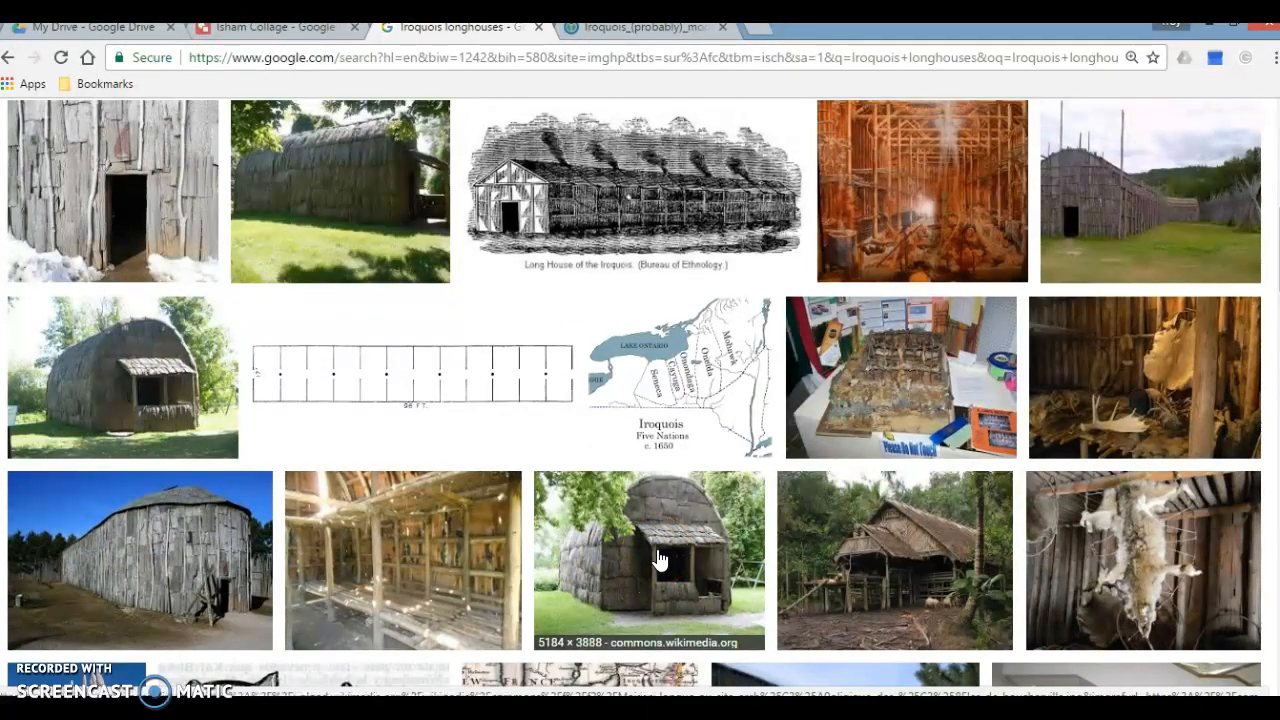
pyautogui.scroll(-2, 659, 560)
pyautogui.scroll(-4, 659, 558)
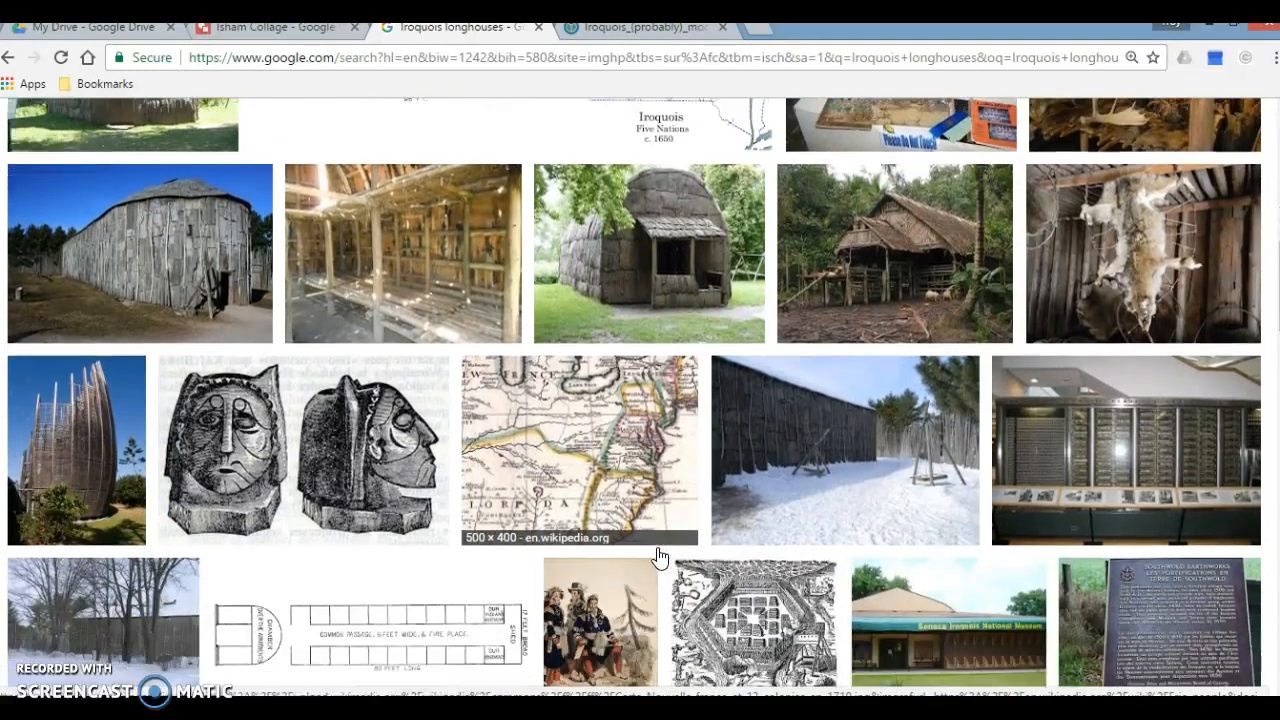
pyautogui.scroll(-5, 659, 558)
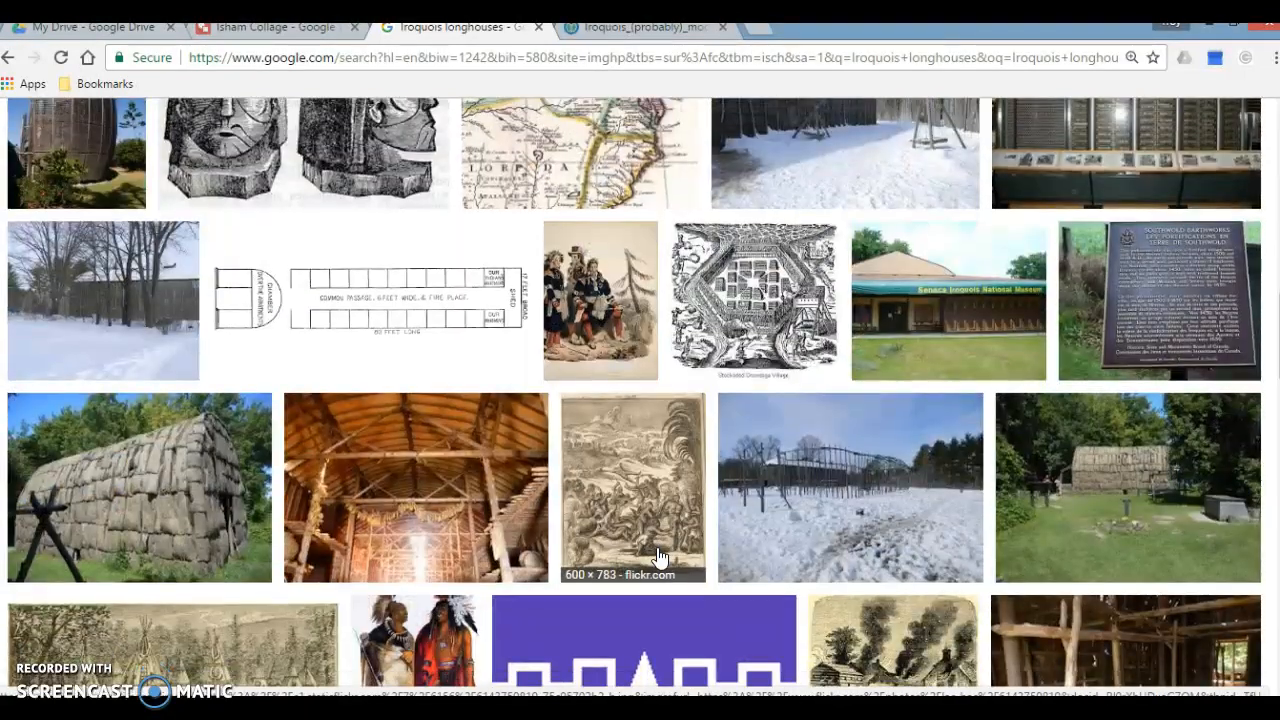
pyautogui.scroll(-6, 659, 558)
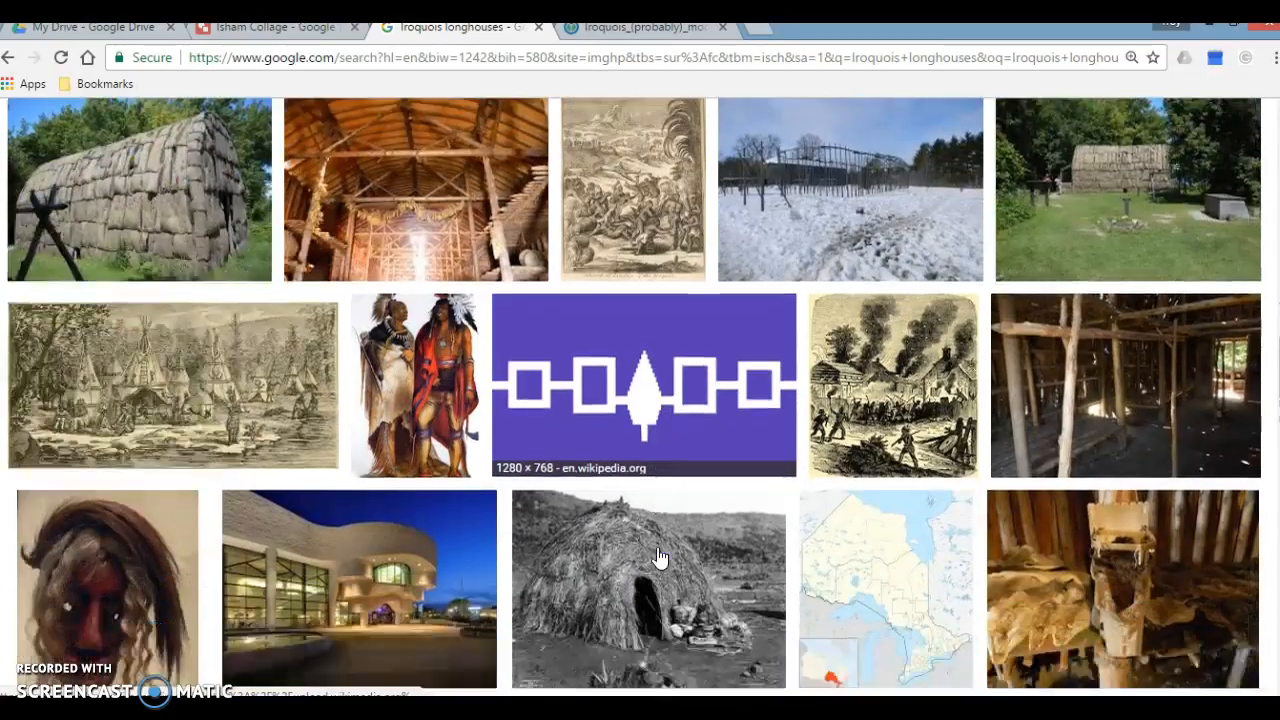
pyautogui.scroll(-2, 659, 558)
pyautogui.scroll(13, 659, 558)
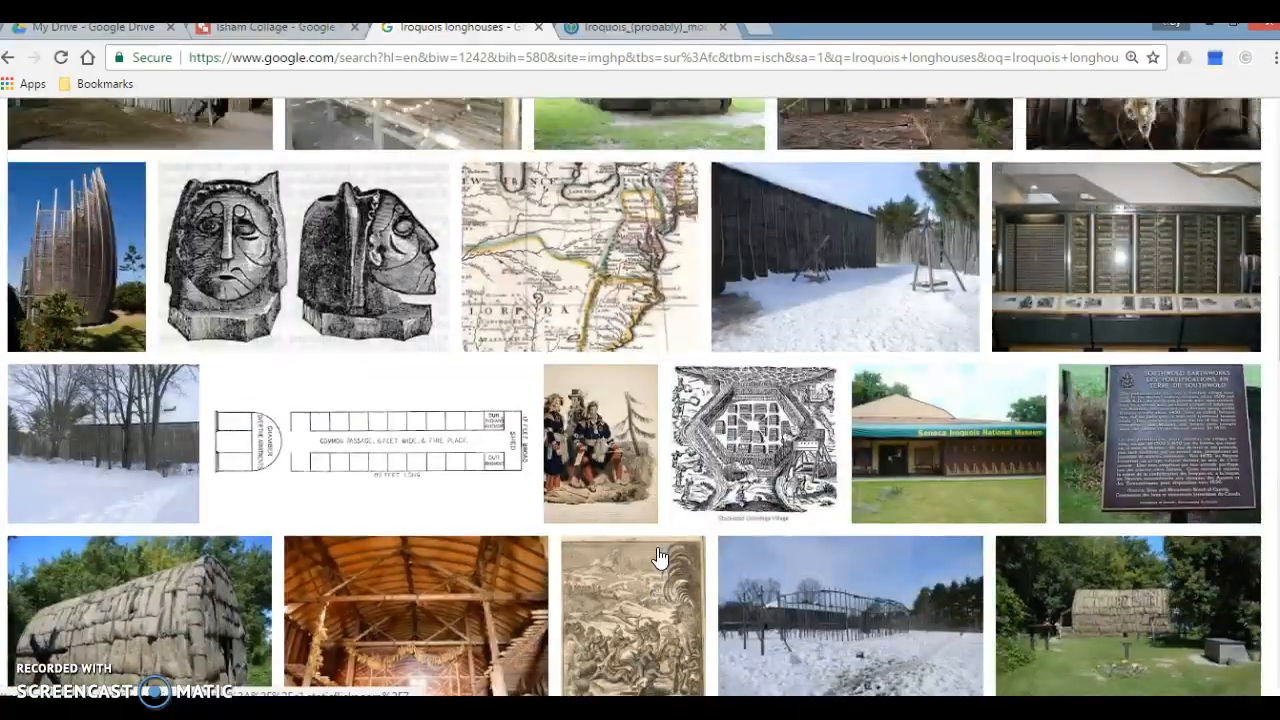
pyautogui.scroll(15, 659, 558)
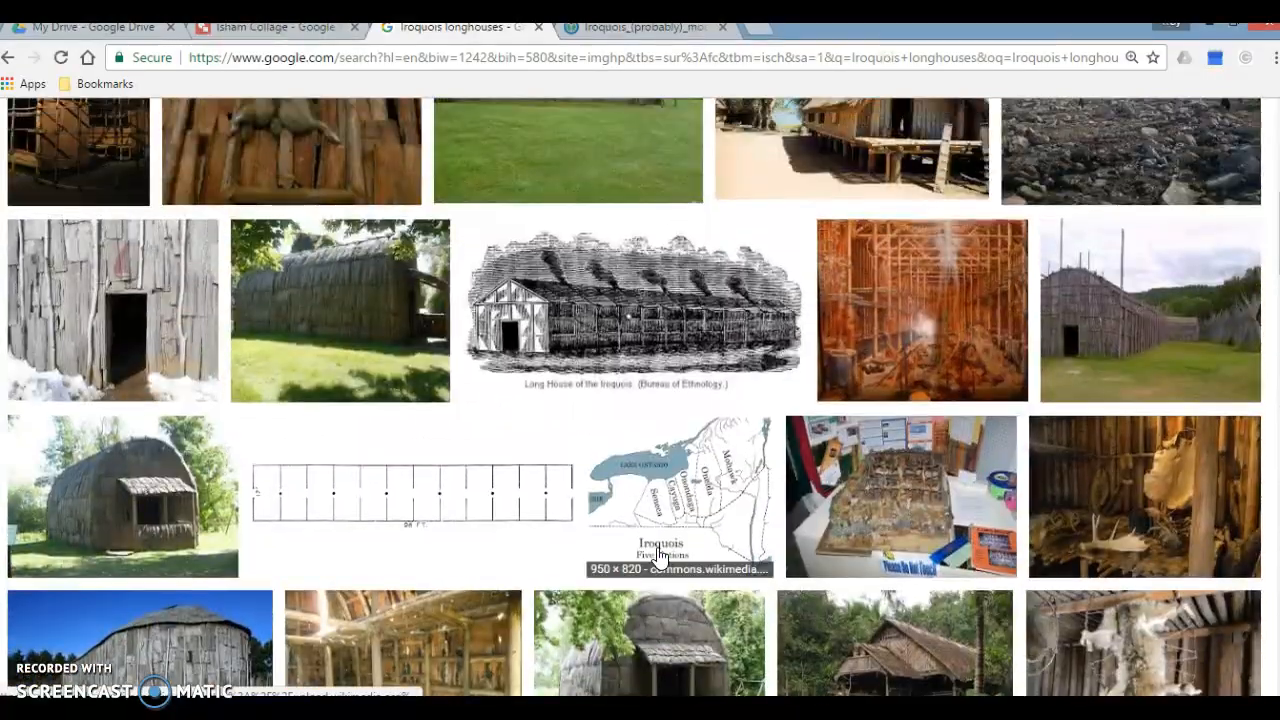
pyautogui.scroll(1, 660, 558)
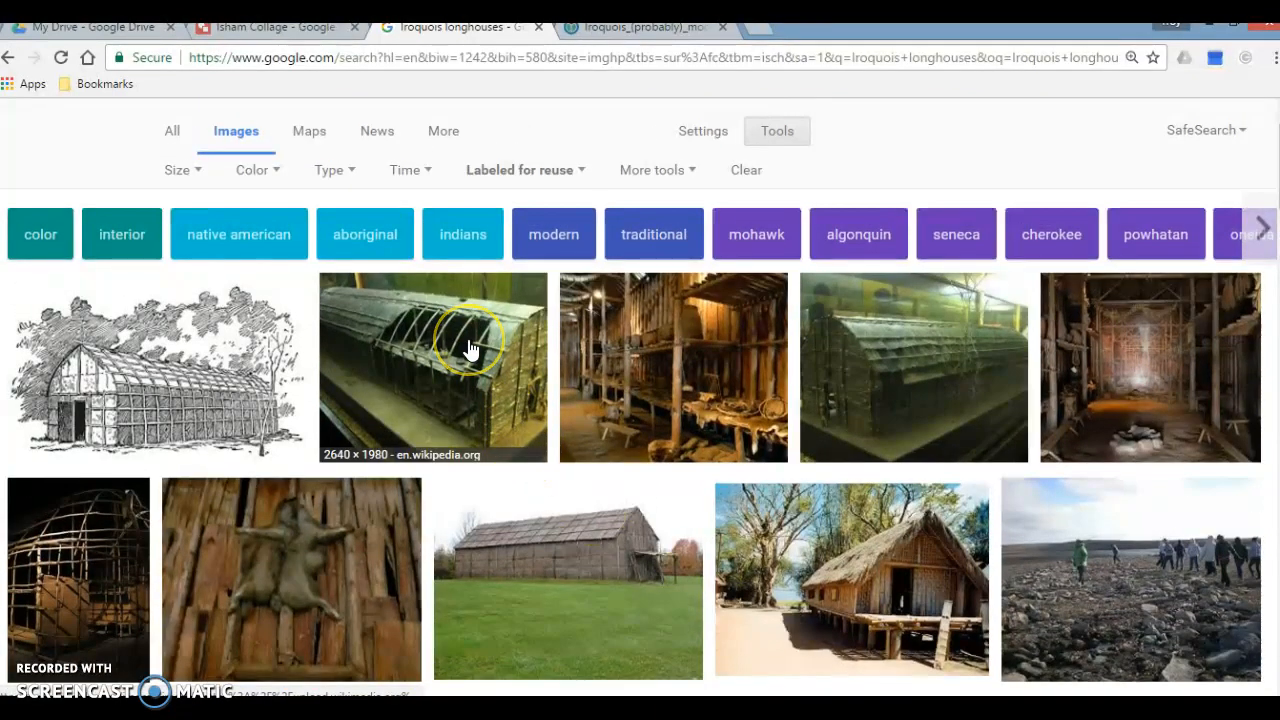
pyautogui.click(1146, 405)
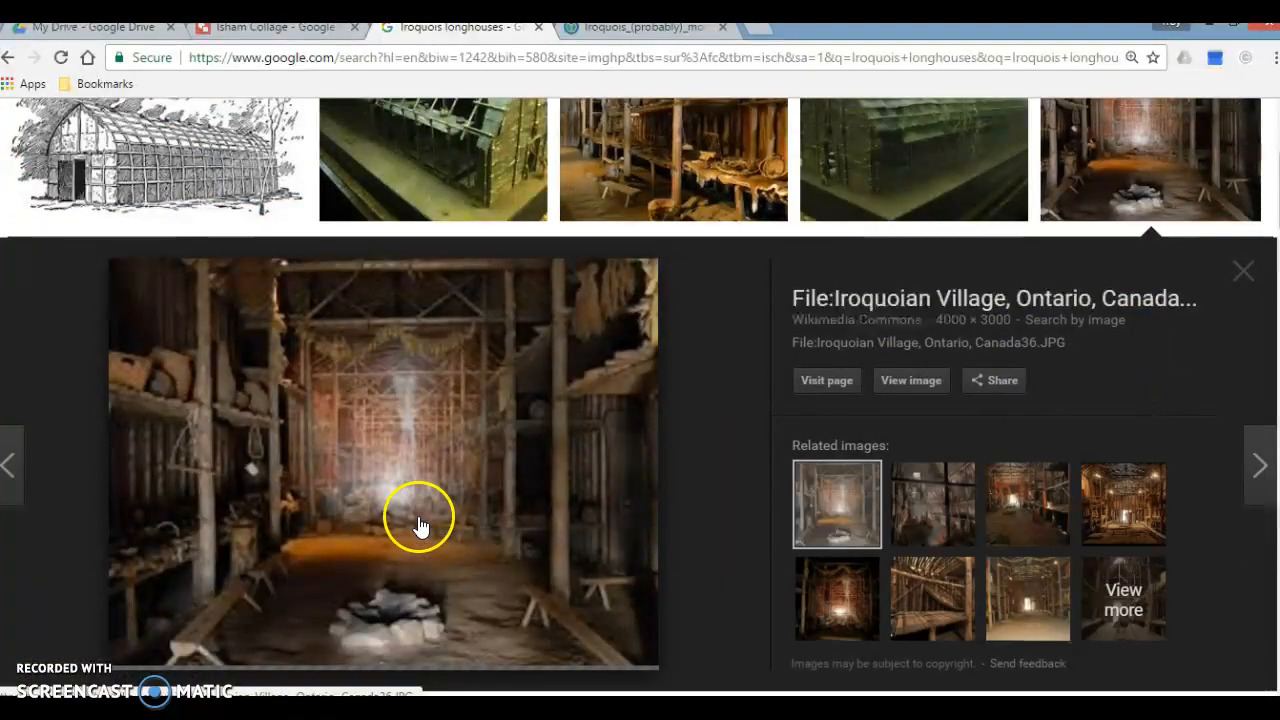
pyautogui.click(912, 383)
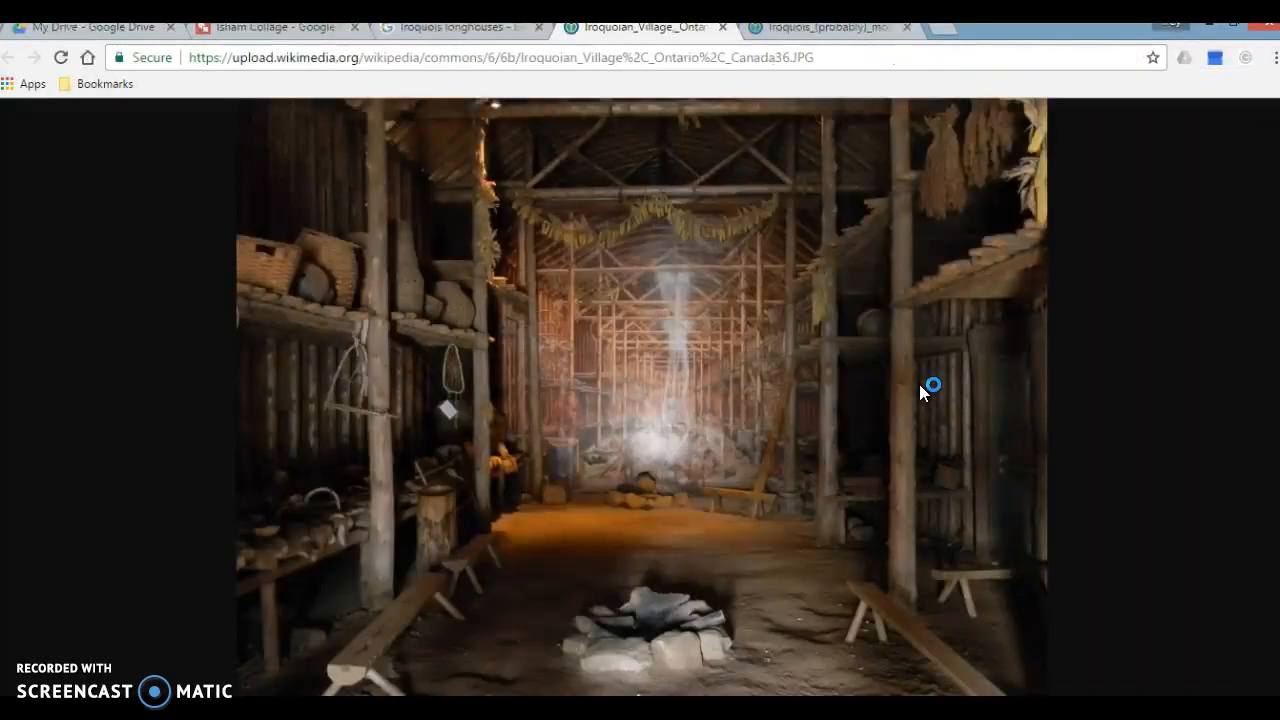
# Step: Insert the opened longhouse interior photo into the collage by its URL and shrink it proportionally to the height of the moccasins picture
pyautogui.click(474, 60)
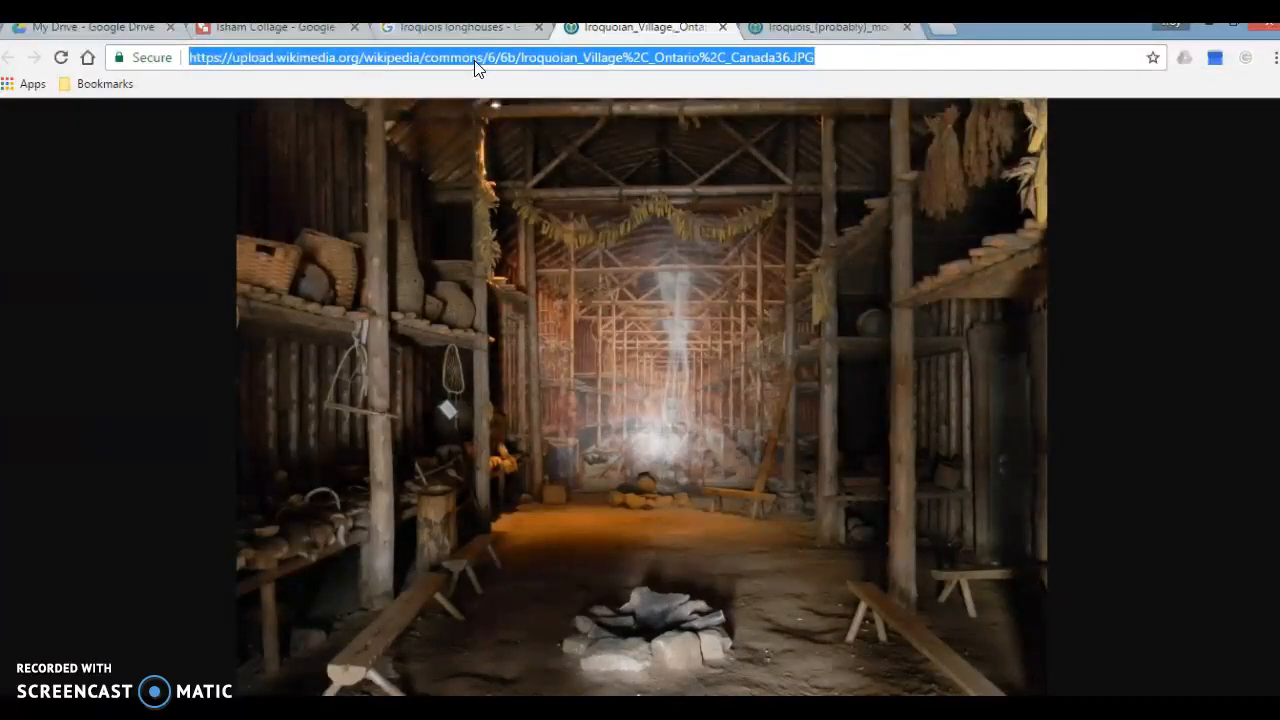
pyautogui.click(246, 34)
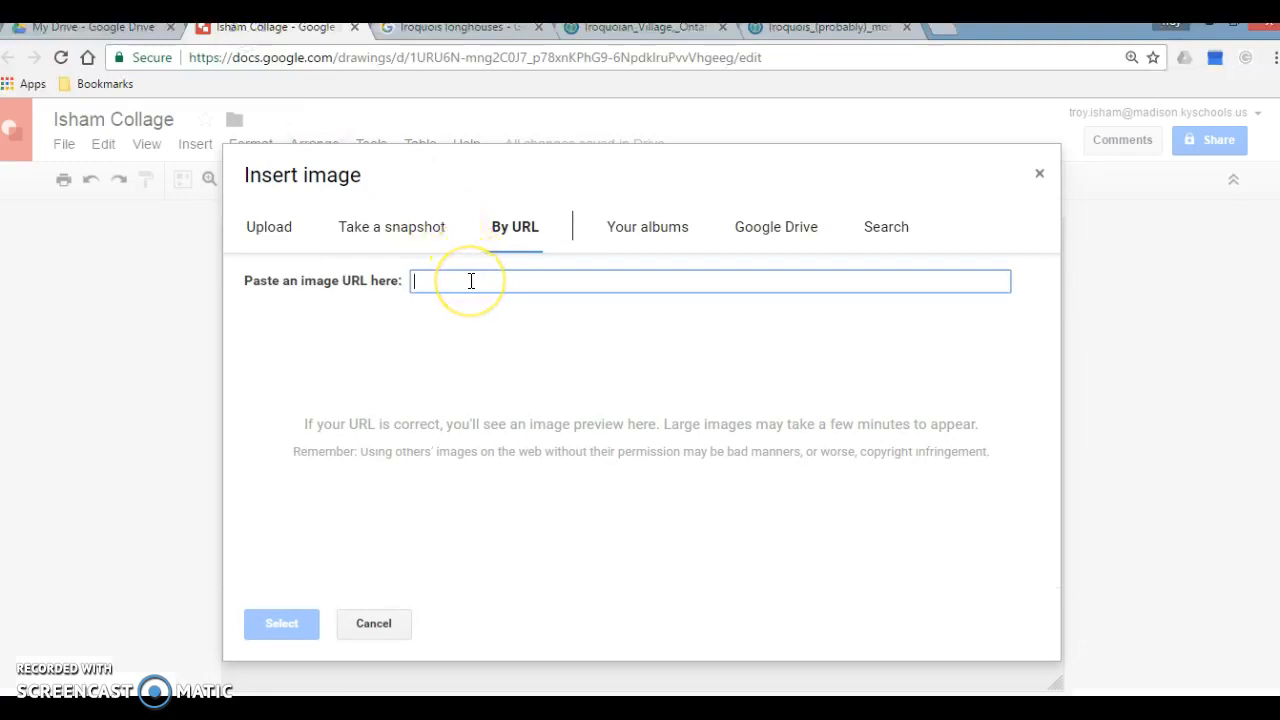
pyautogui.hotkey('ctrl', 'v')
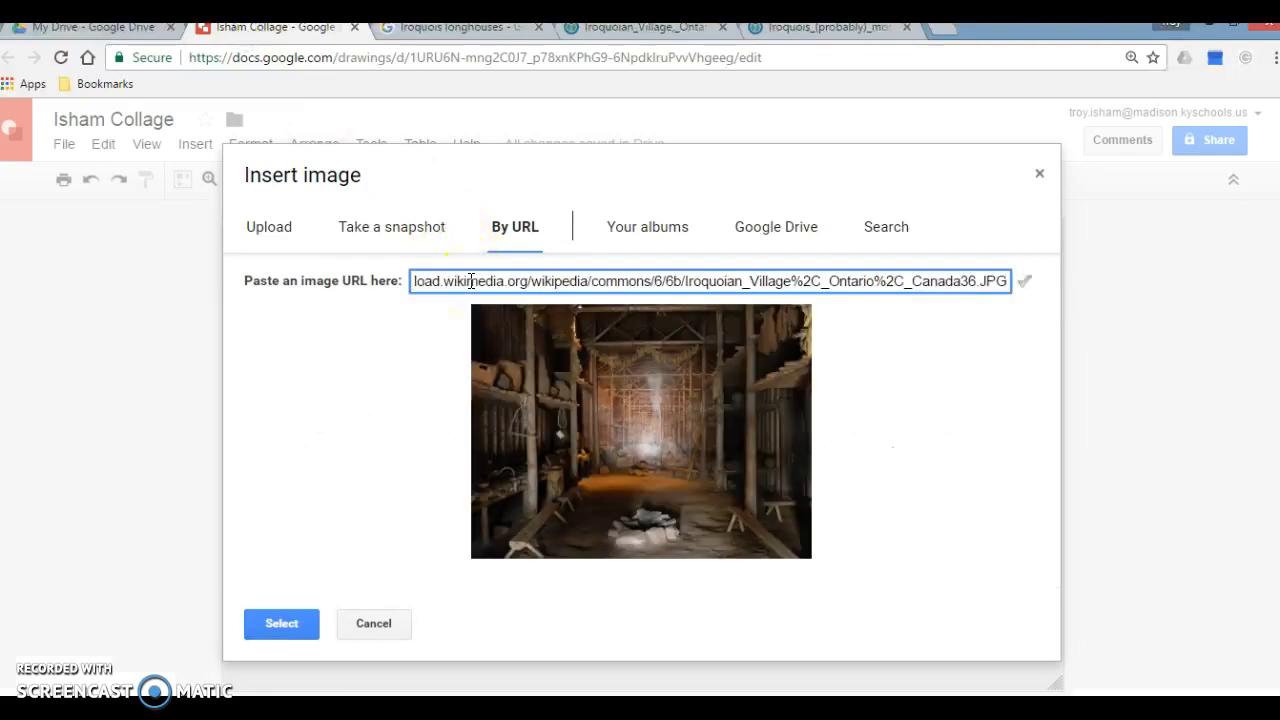
pyautogui.click(289, 622)
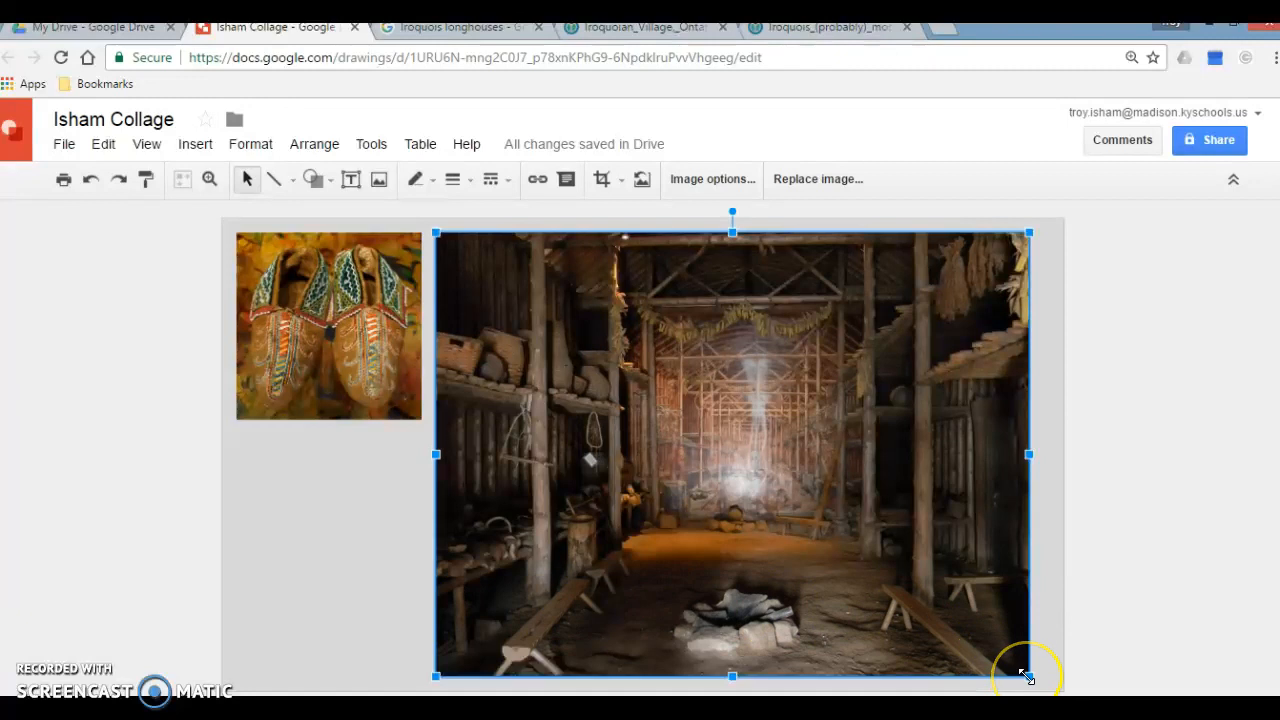
pyautogui.moveTo(1026, 676); pyautogui.dragTo(691, 389)
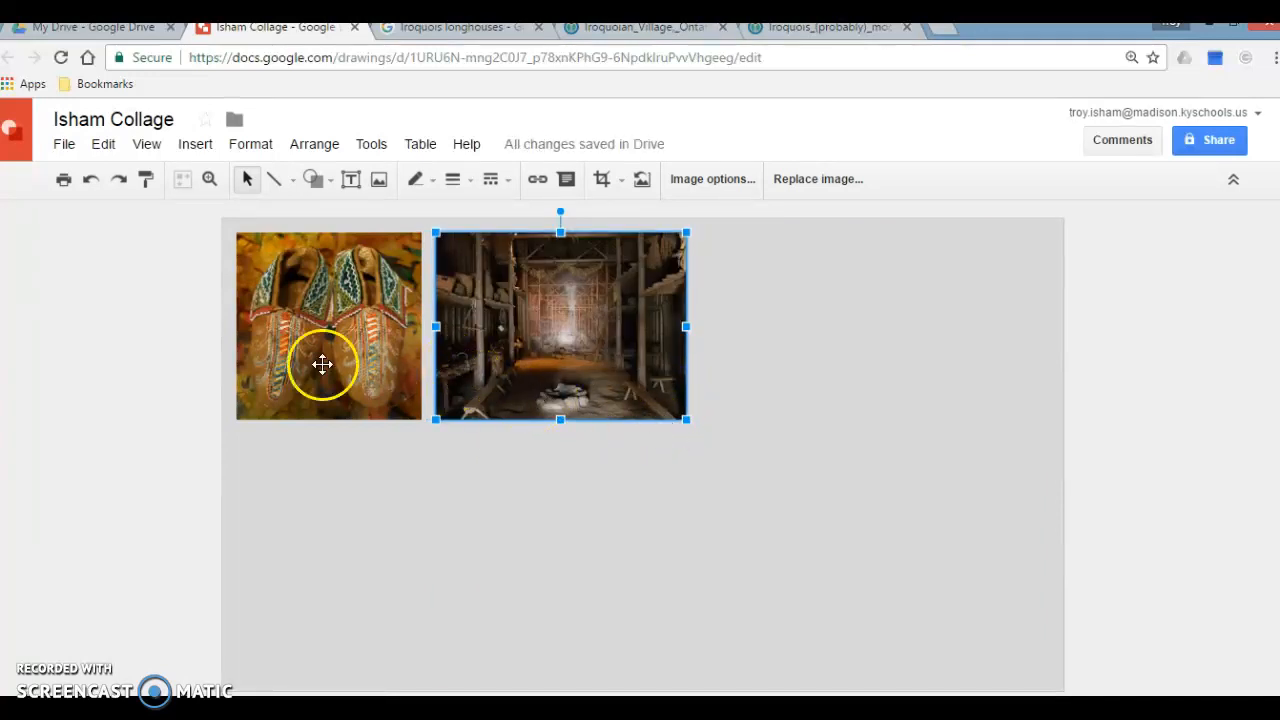
# Step: Move the longhouse picture slightly farther from the moccasins picture, keeping both at the same height on the canvas, and deselect it
pyautogui.rightClick(560, 318)
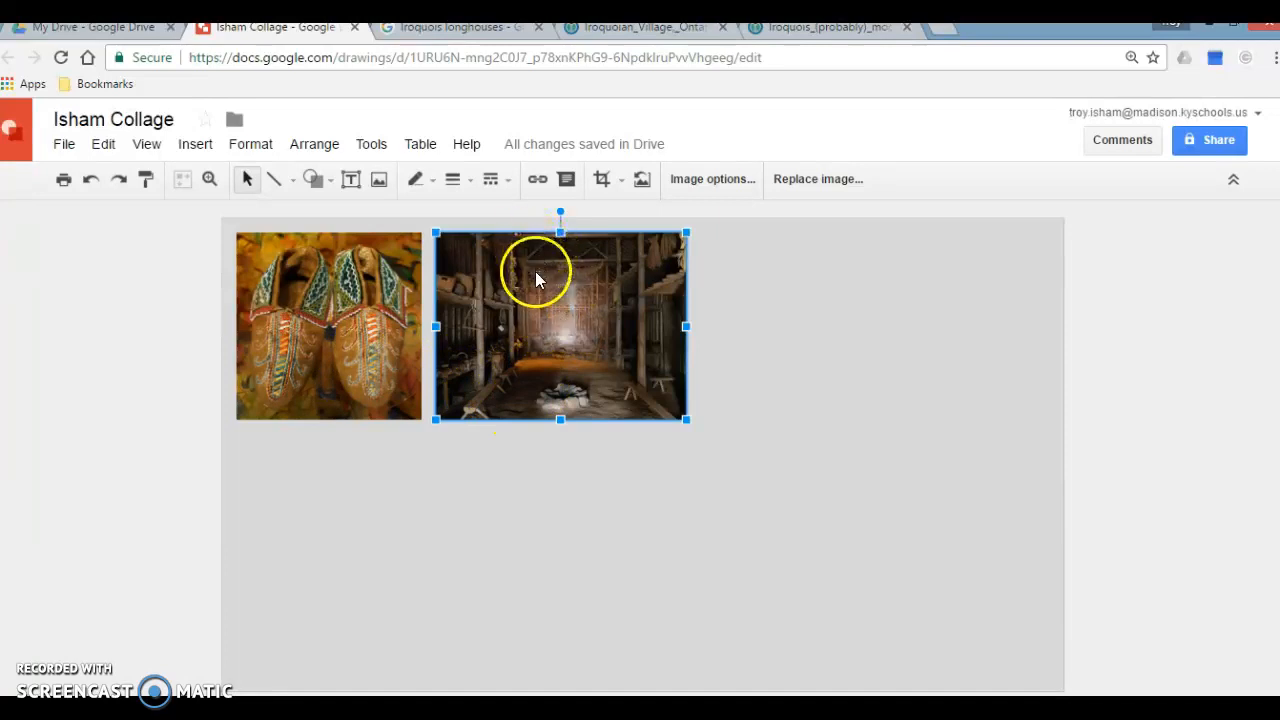
pyautogui.click(526, 229)
pyautogui.moveTo(526, 229); pyautogui.dragTo(526, 229)
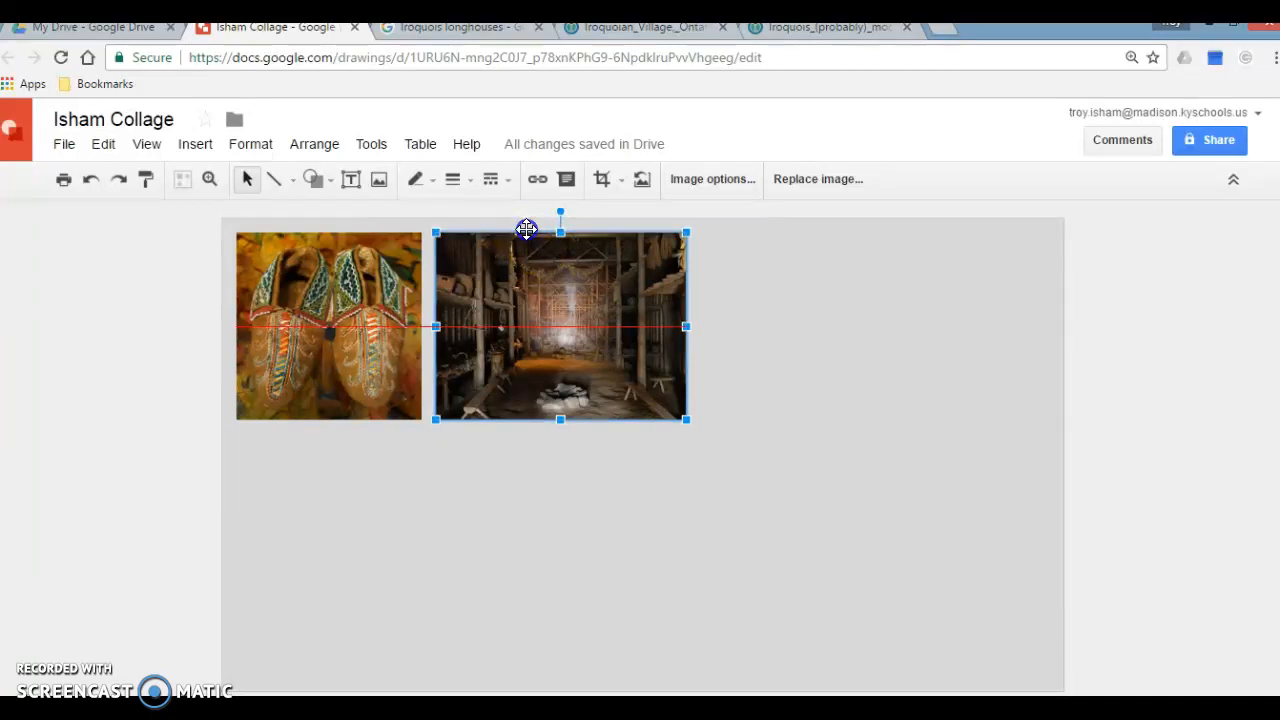
pyautogui.moveTo(526, 229); pyautogui.dragTo(598, 259)
pyautogui.click(857, 445)
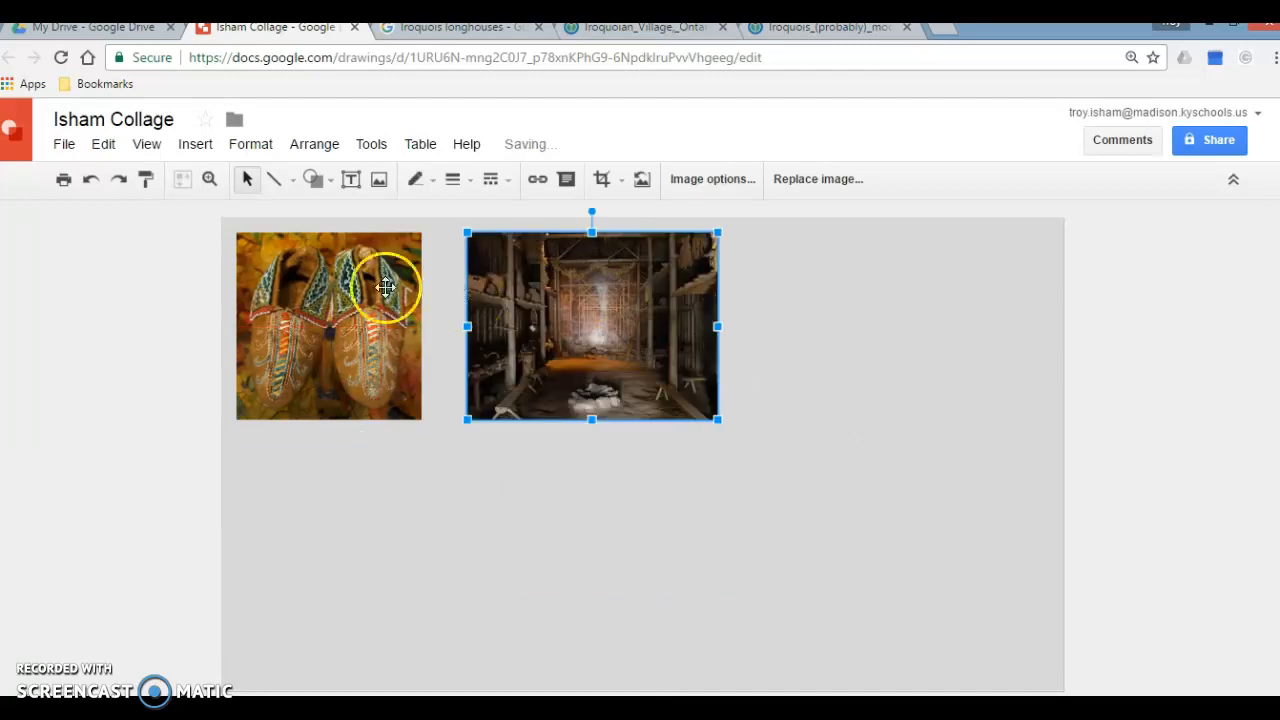
pyautogui.click(575, 529)
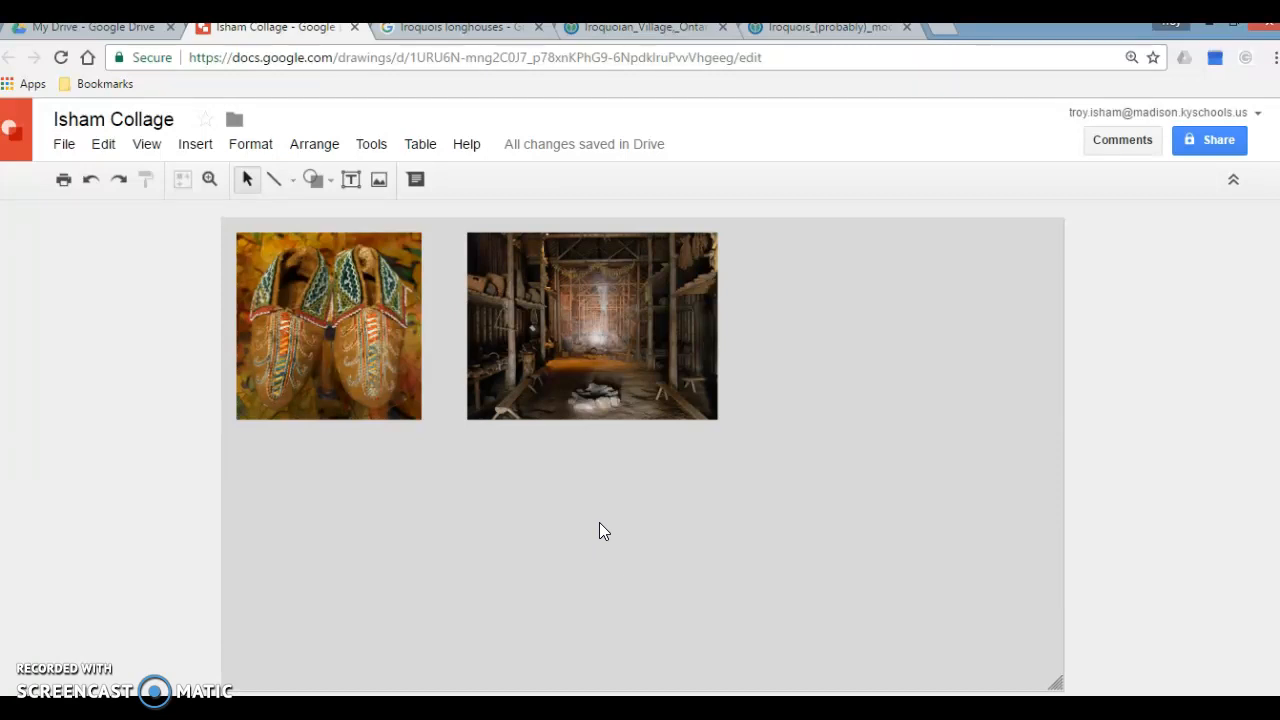
# Step: Set up sharing of the drawing by adding the recipient's e-mail and giving them comment permission
pyautogui.click(1212, 144)
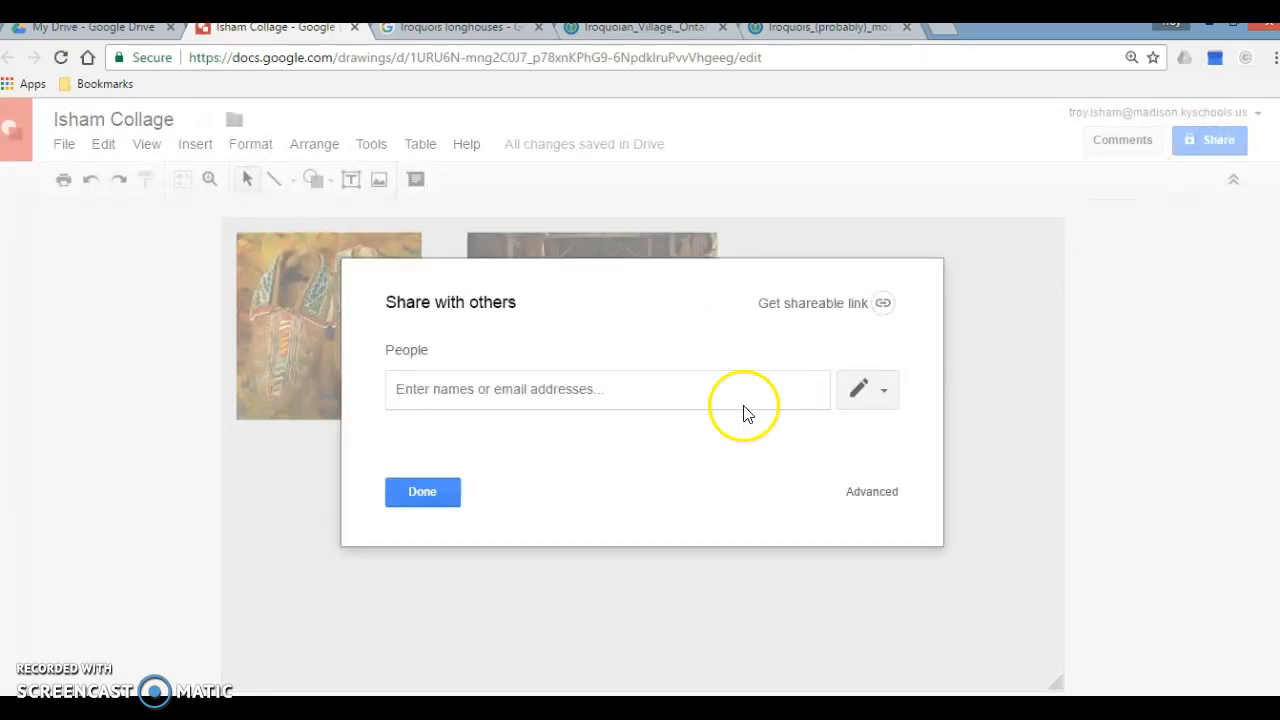
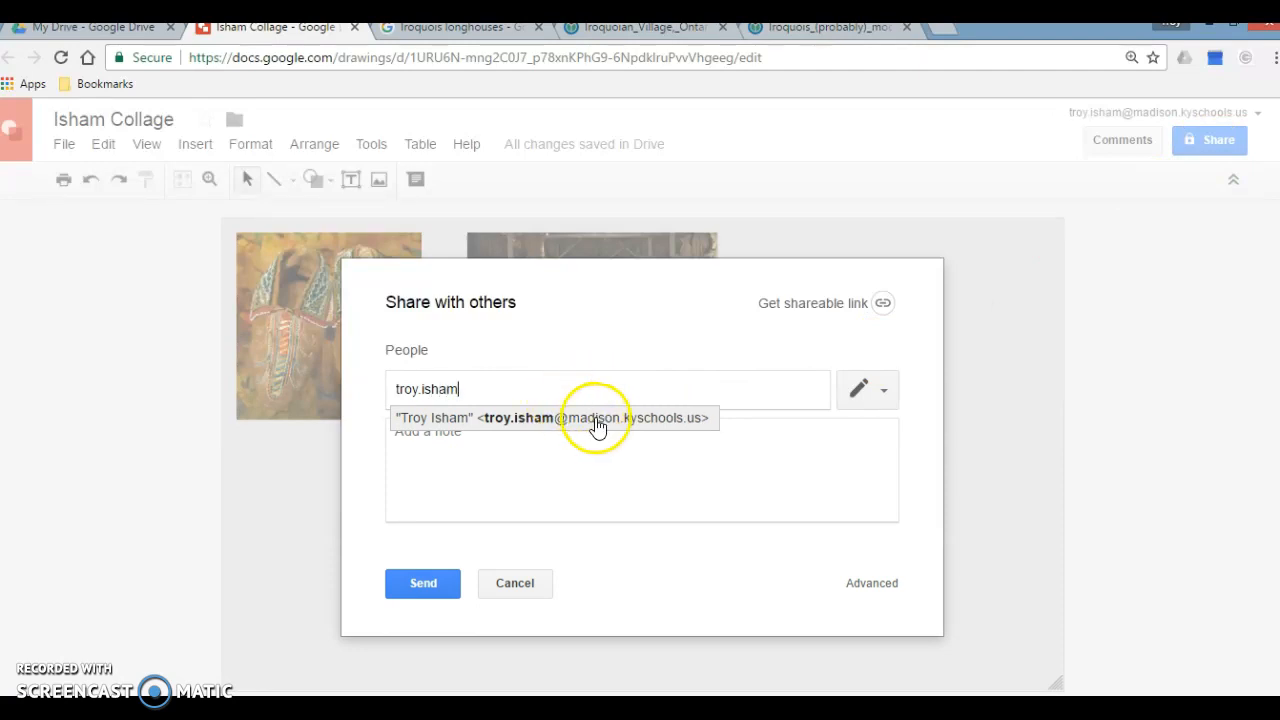
pyautogui.click(594, 420)
pyautogui.click(889, 390)
pyautogui.click(877, 462)
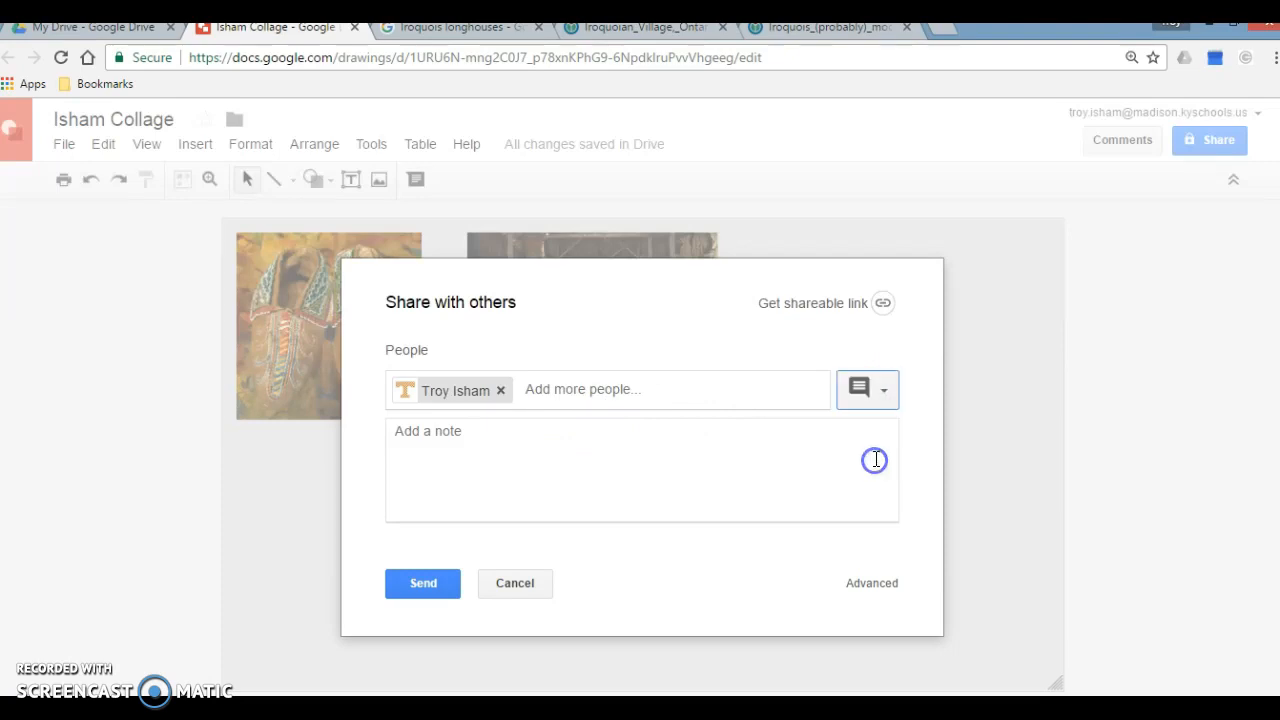